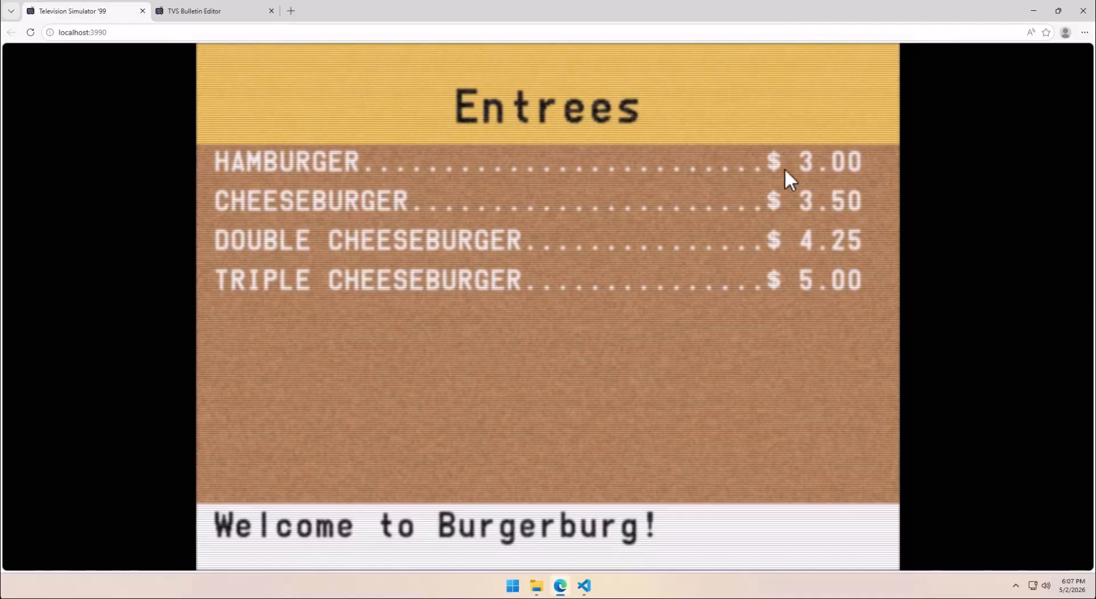
Switch to the TVS Bulletin Editor and examine the header, the footer's text chunks, and the menuItems preview data
left_click(231, 14)
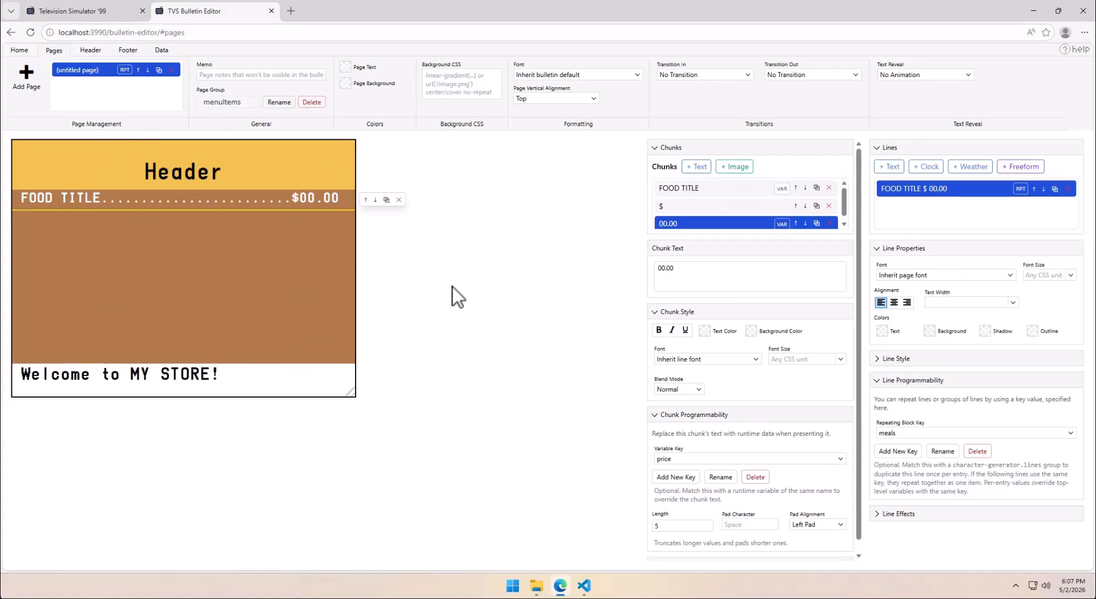
left_click(17, 51)
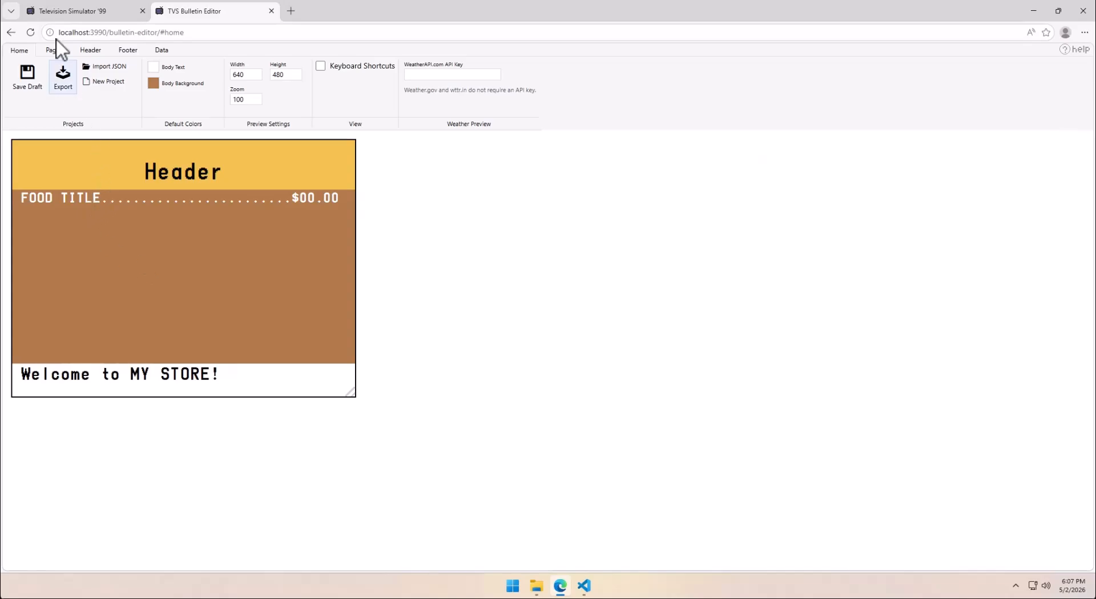
left_click(98, 154)
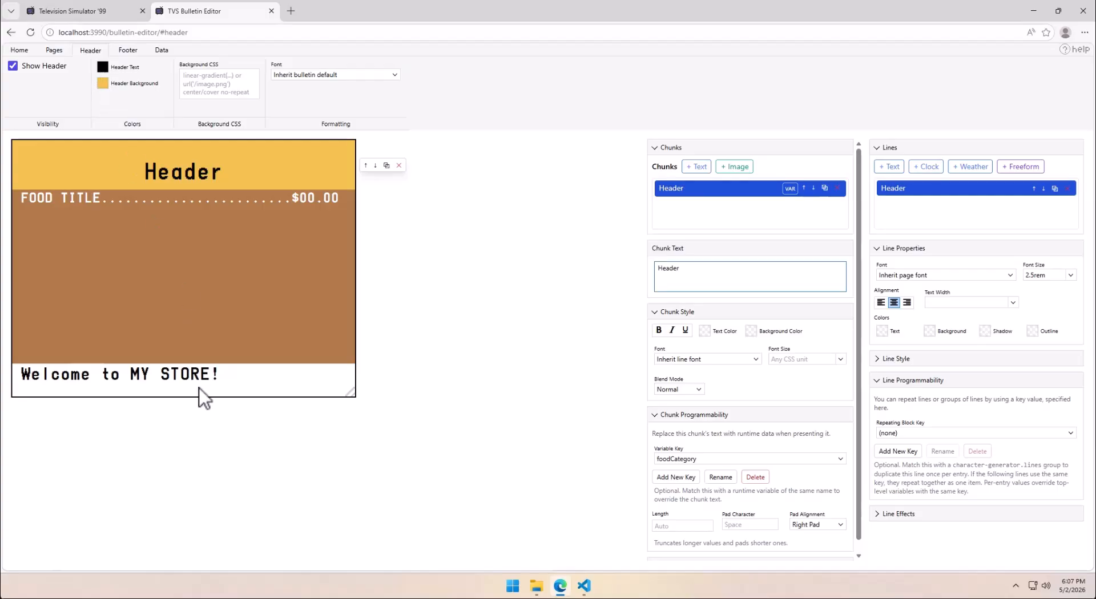
left_click(261, 391)
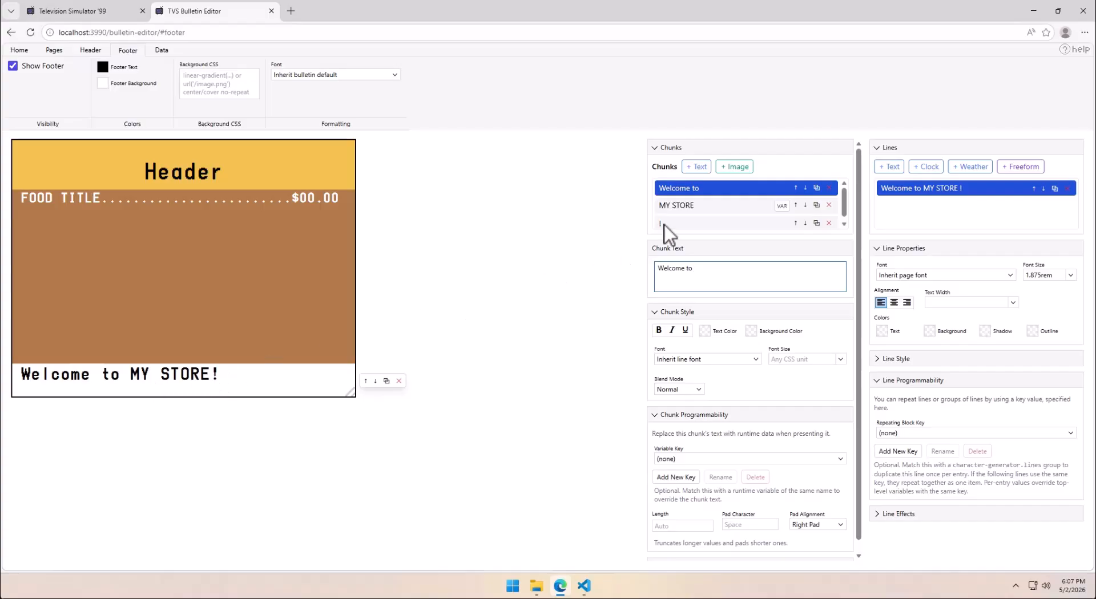
left_click(696, 206)
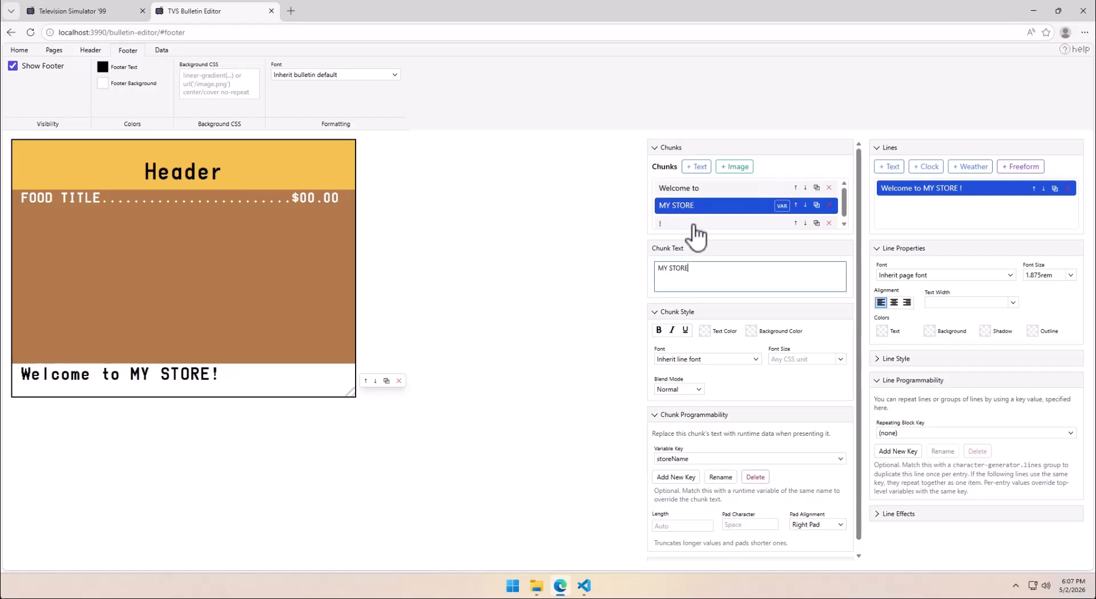
left_click(695, 224)
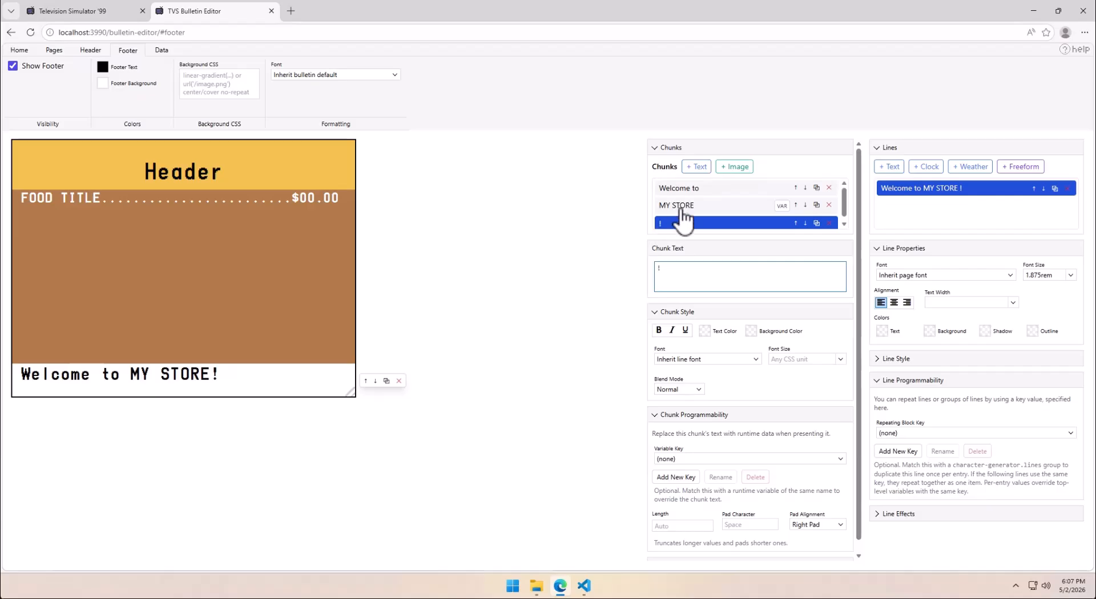
left_click(681, 208)
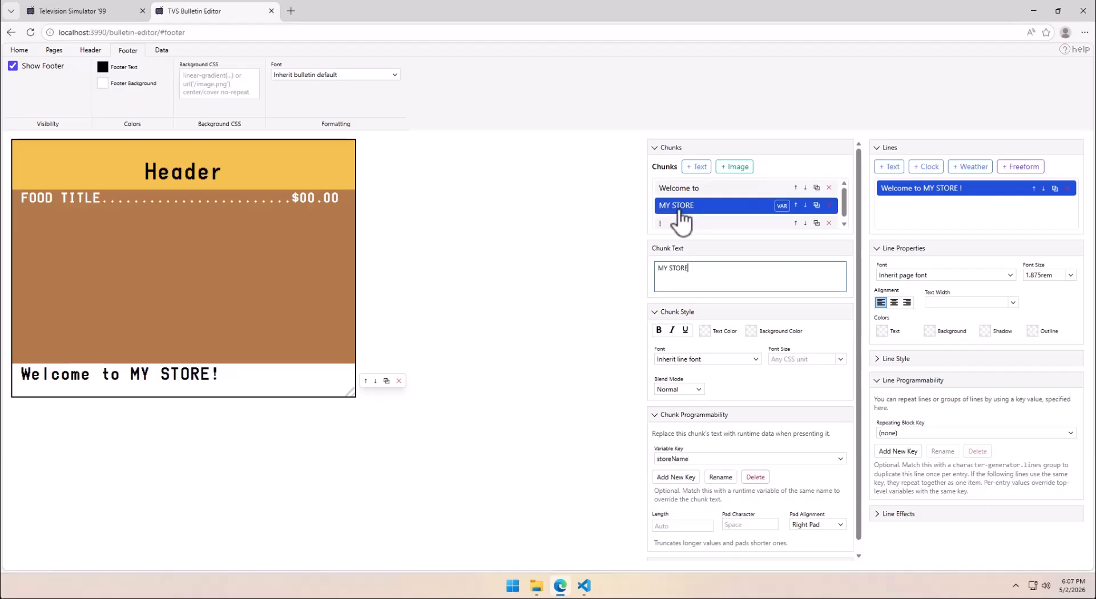
left_click(165, 52)
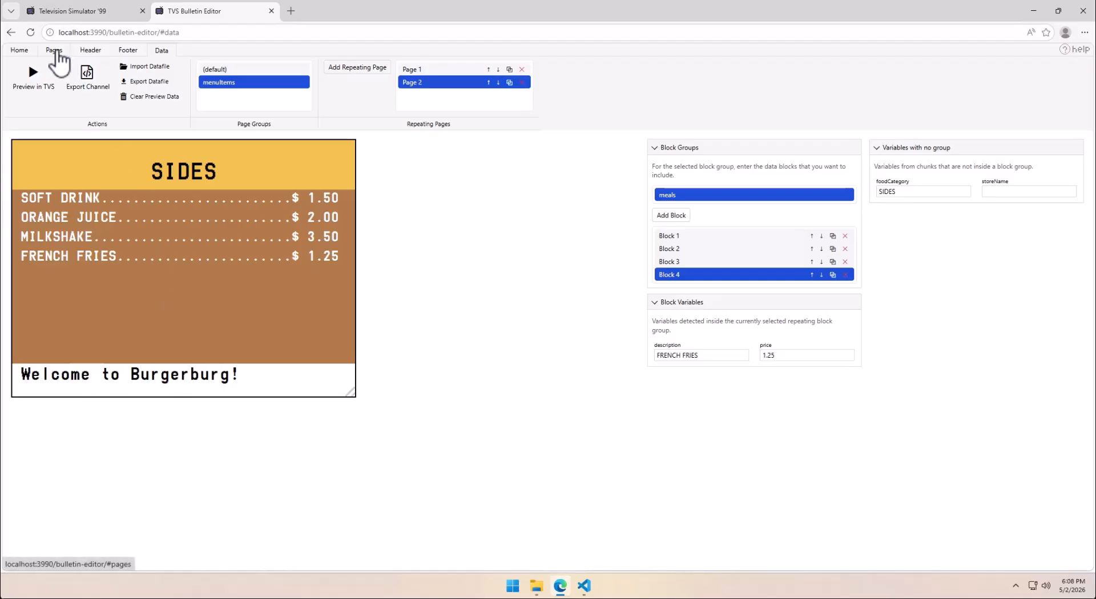
left_click(51, 52)
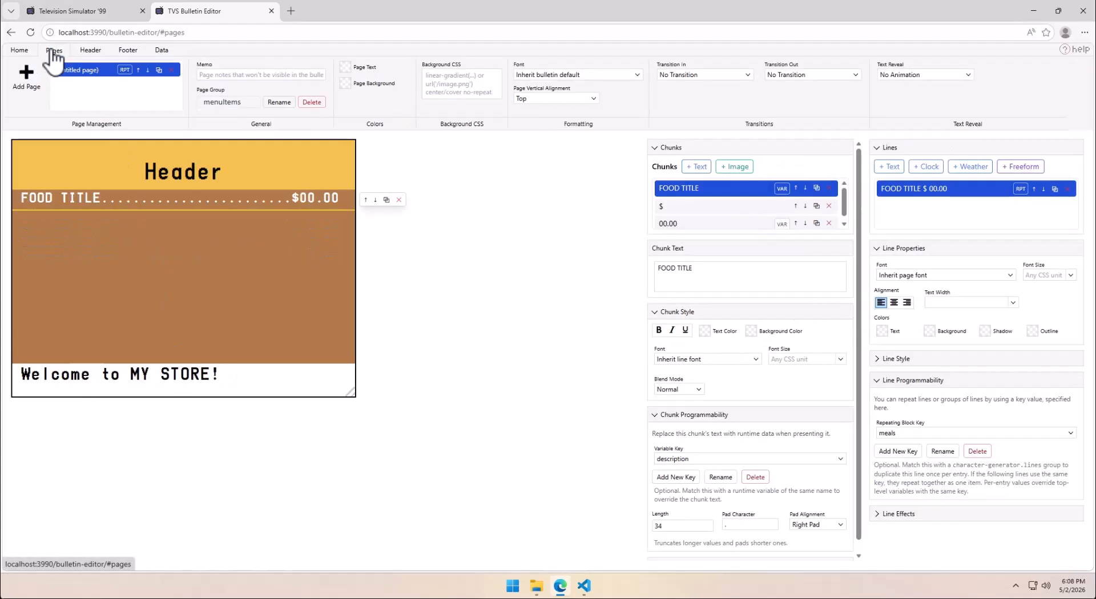
Examine the variable key settings of the footer's MY STORE chunk, including the dialog for adding a new key
left_click(178, 386)
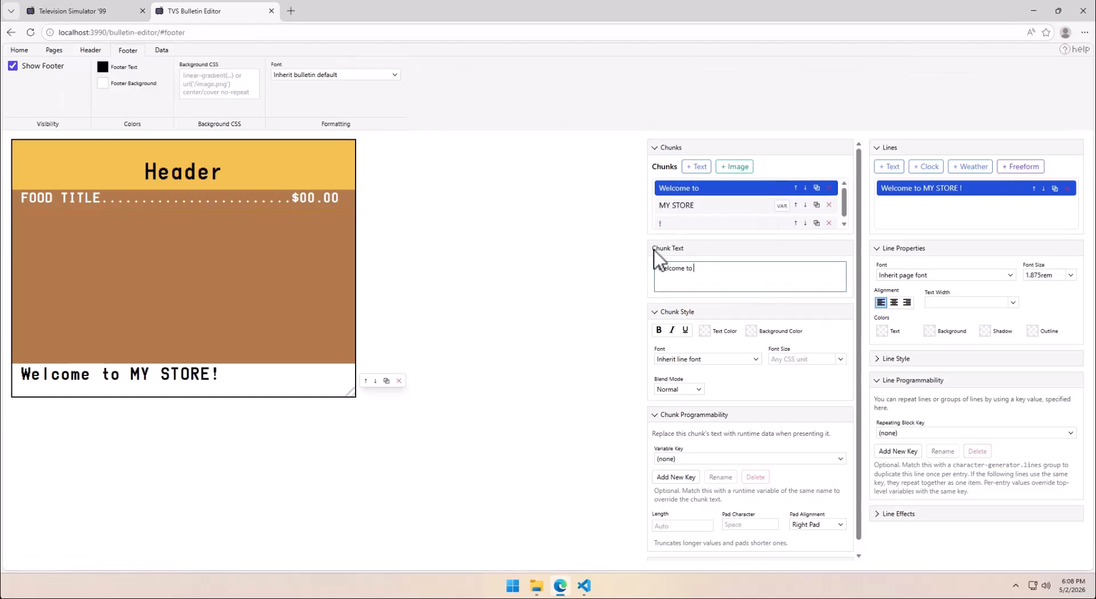
left_click(683, 211)
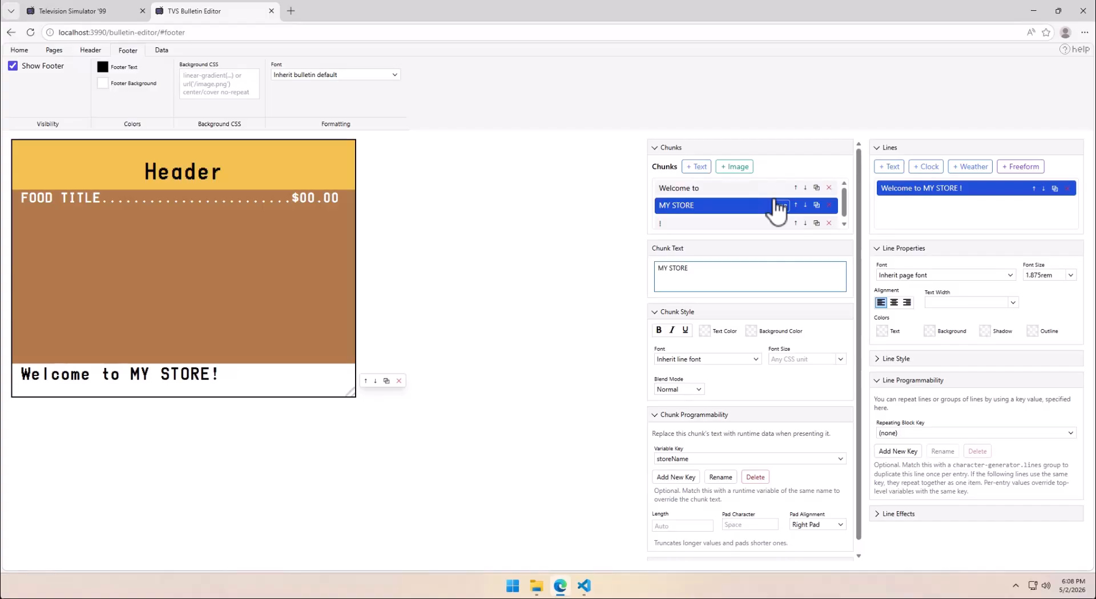
left_click(708, 415)
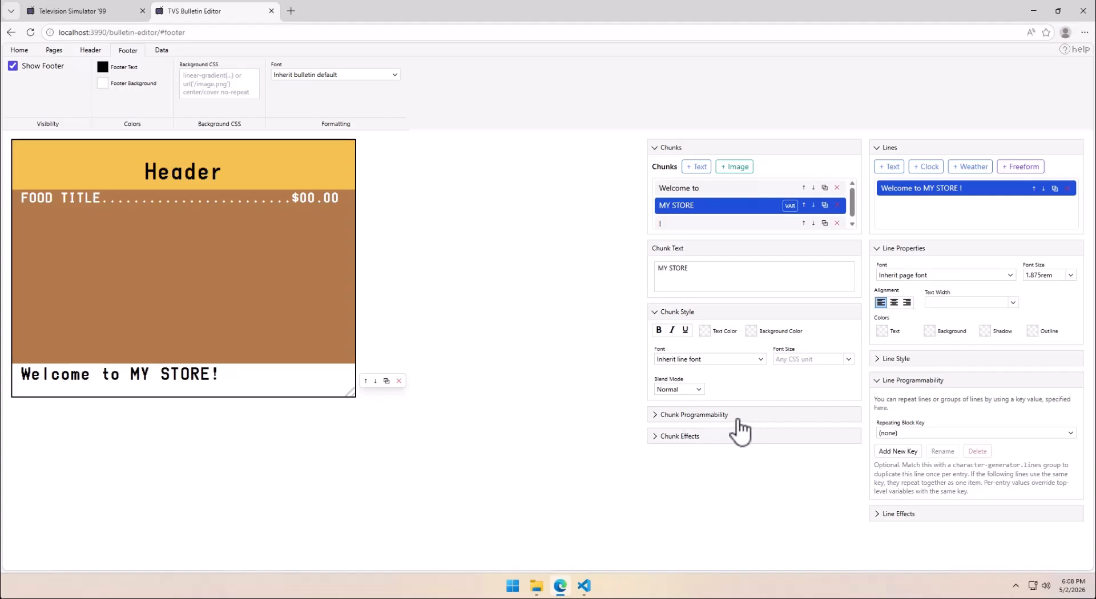
left_click(667, 416)
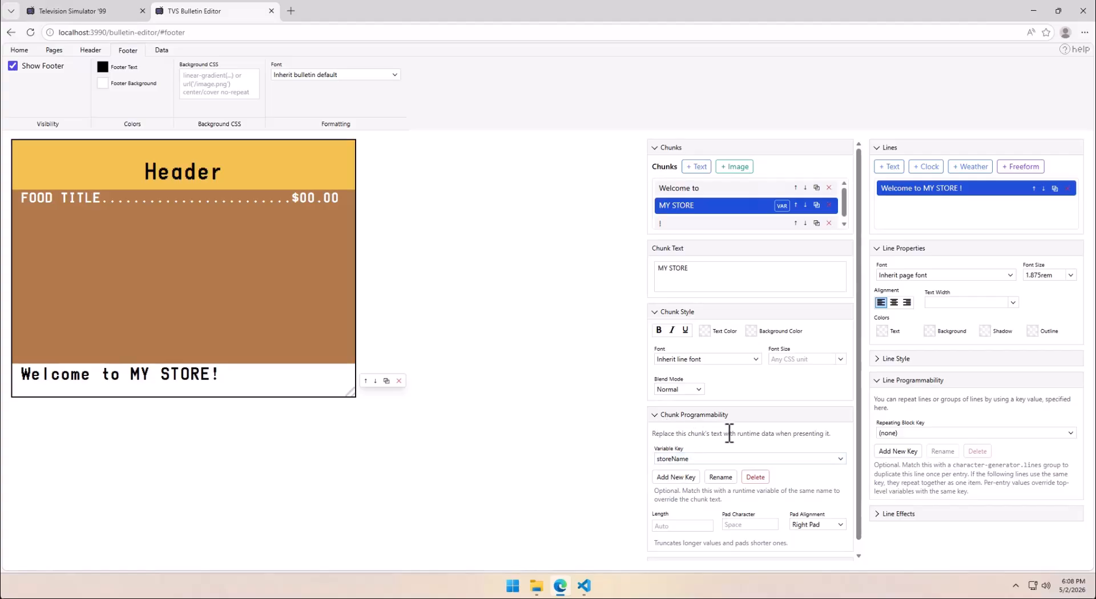
left_click(681, 478)
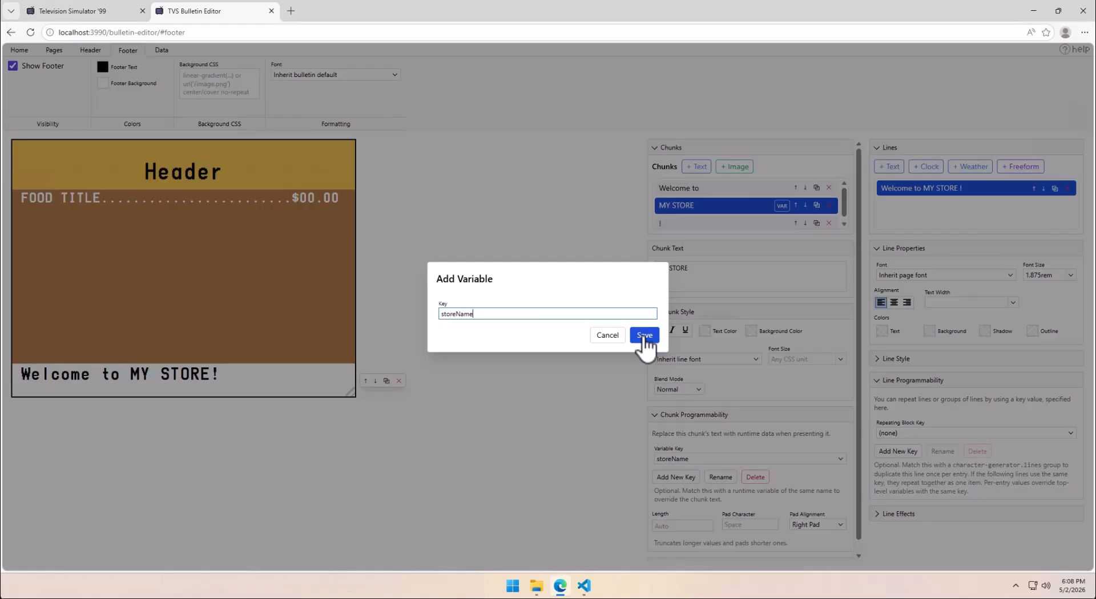
left_click(600, 337)
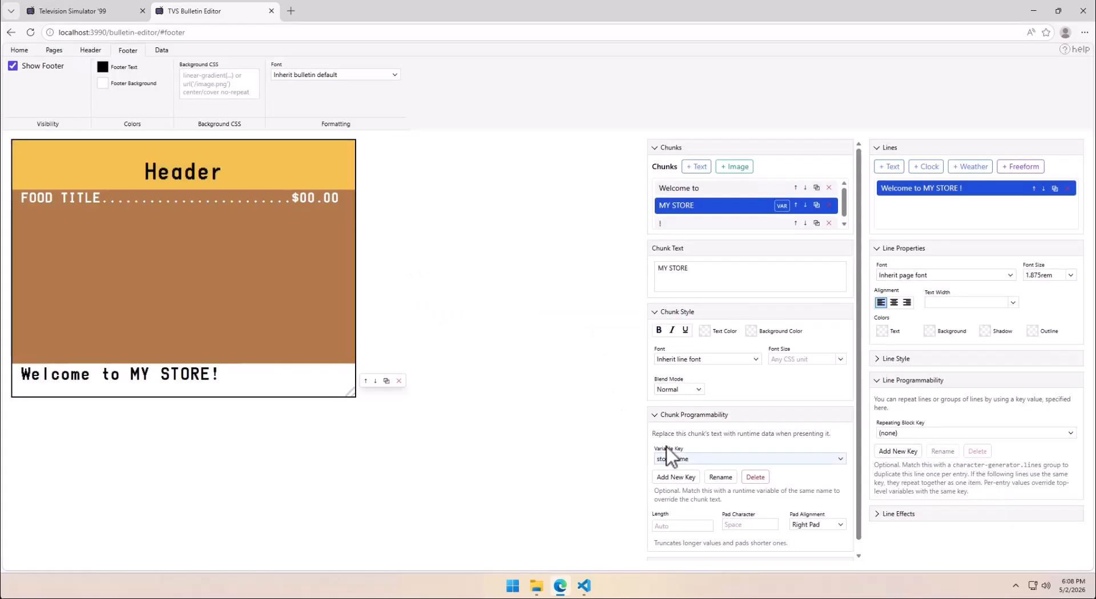
Set the storeName variable in the default page group's preview data to Burgerville
left_click(160, 52)
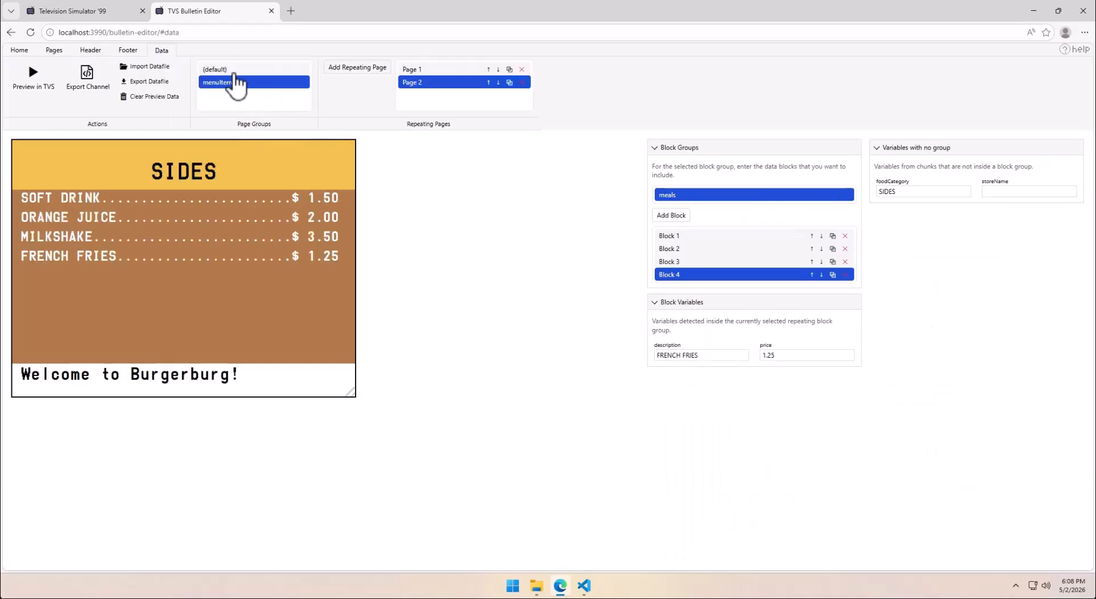
left_click(224, 71)
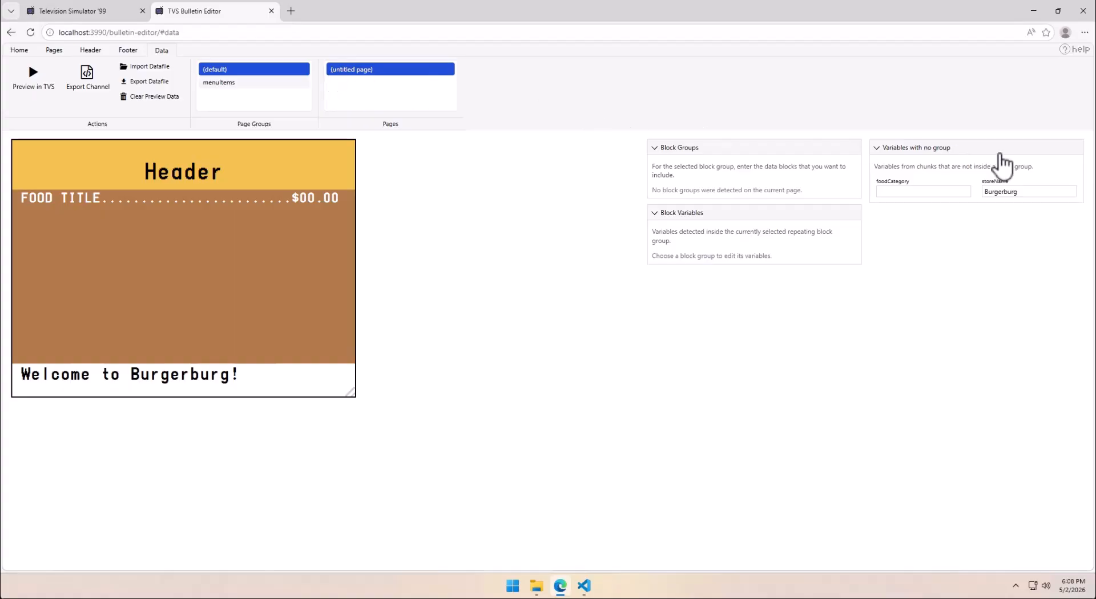
left_click(1013, 191)
left_click_drag(1037, 191, 974, 194)
left_click(1036, 191)
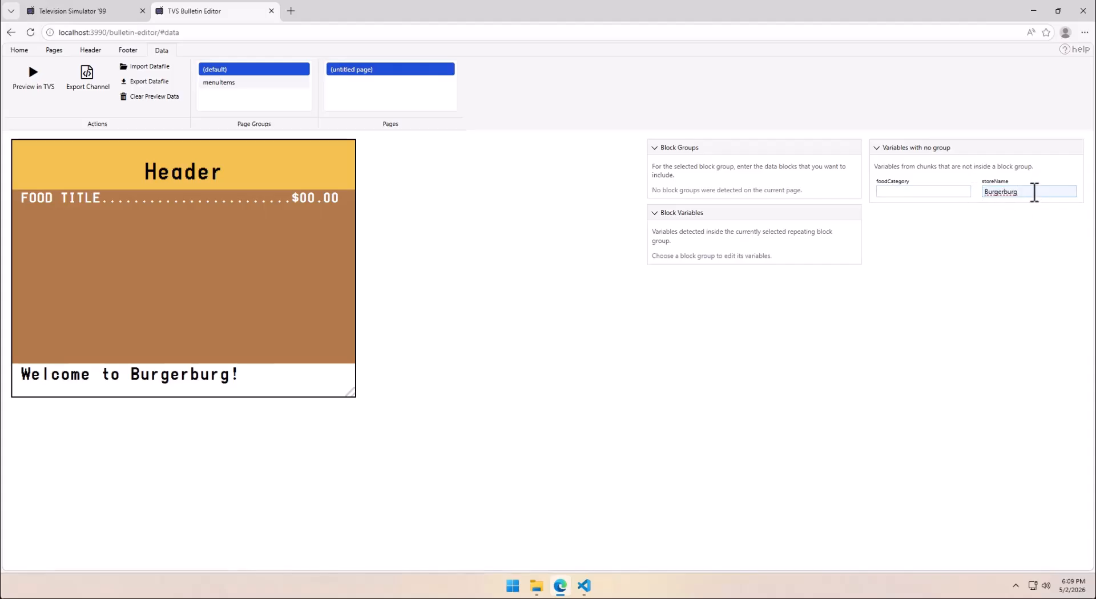
key("BackSpace")
key("BackSpace")
type("ville")
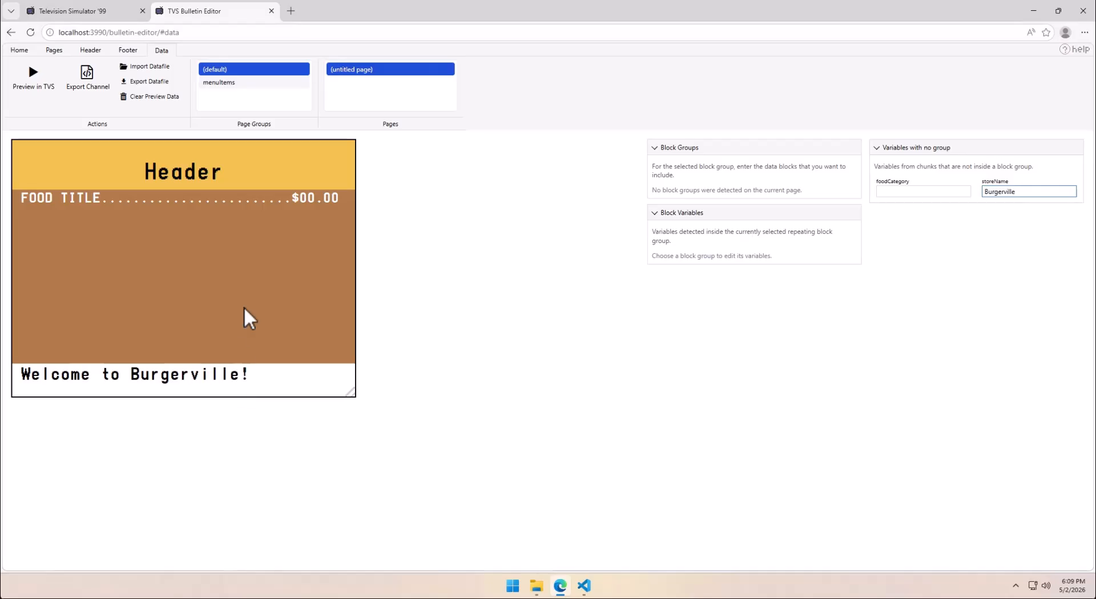
Compare the menu page template with the channel running in Television Simulator '99, and return to the editor
left_click(43, 51)
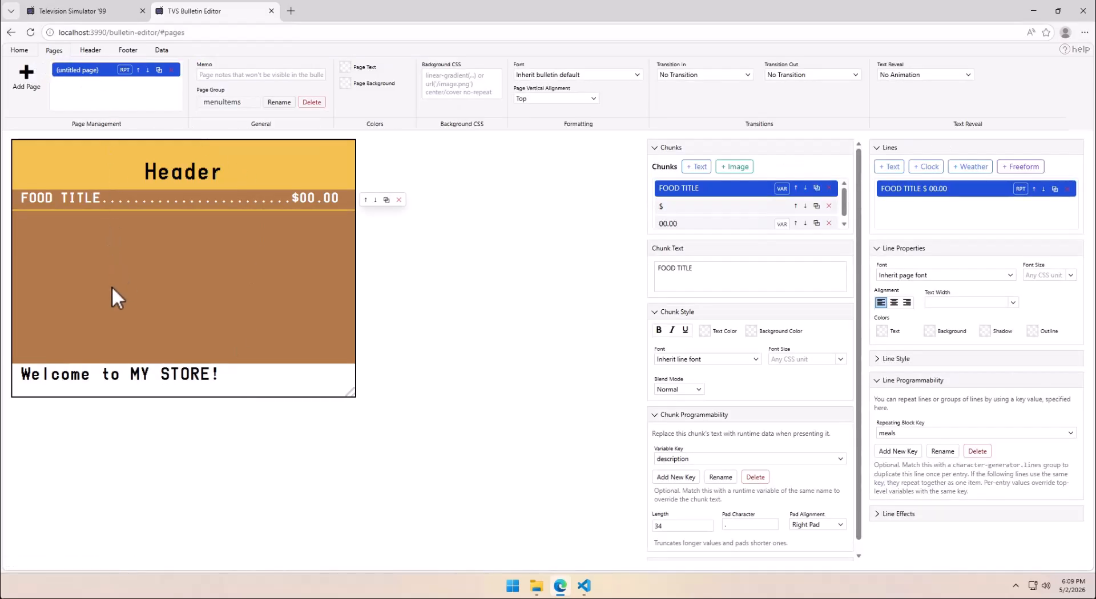
left_click(71, 11)
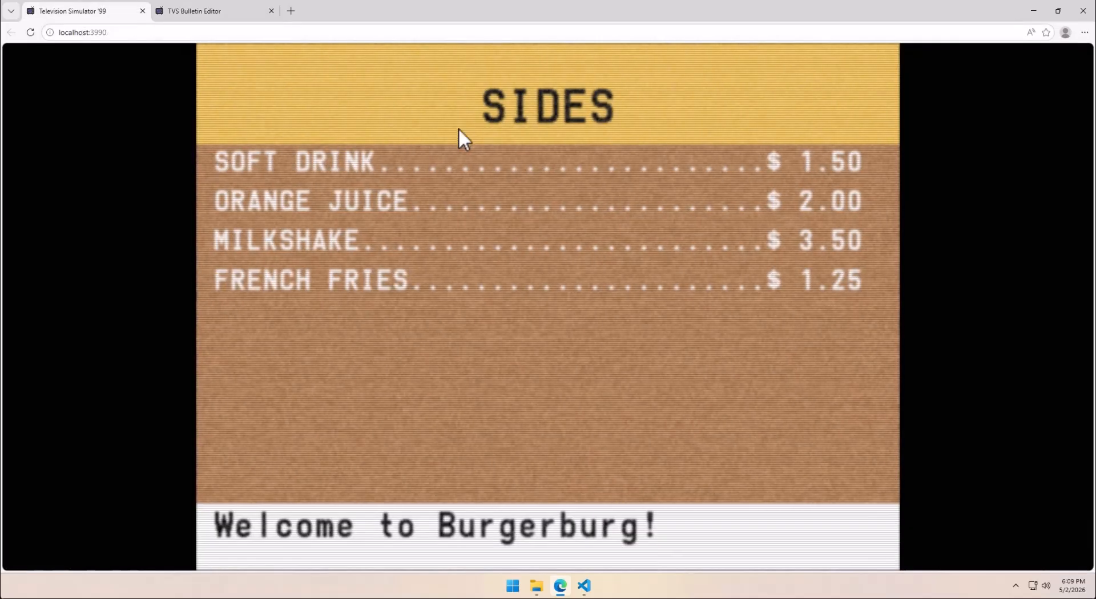
left_click(223, 15)
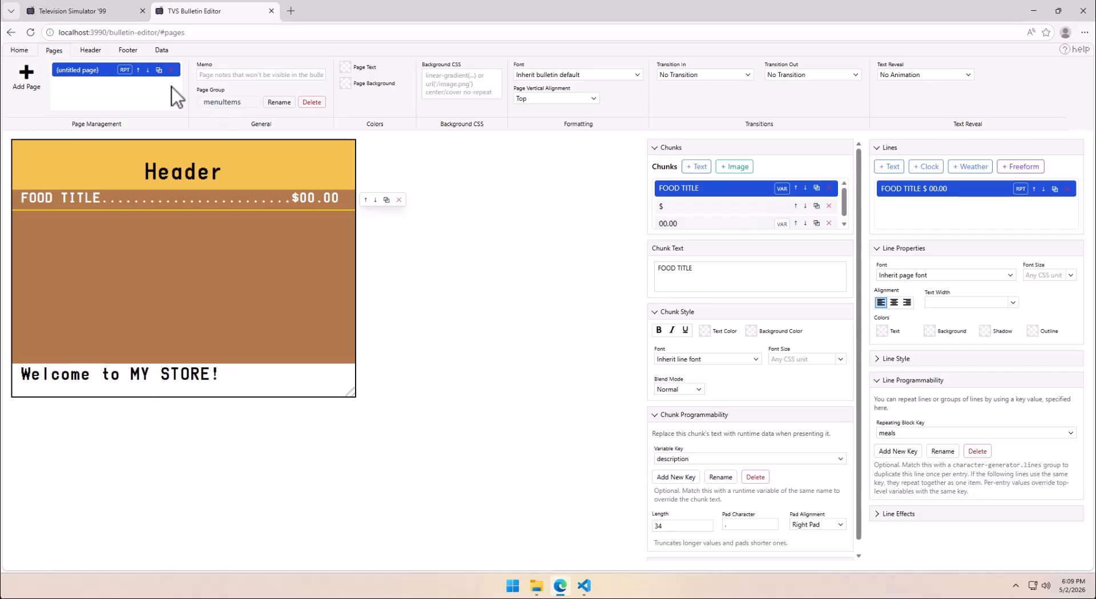
Add a new page to the bulletin and create a page group with the key example for it
left_click(27, 77)
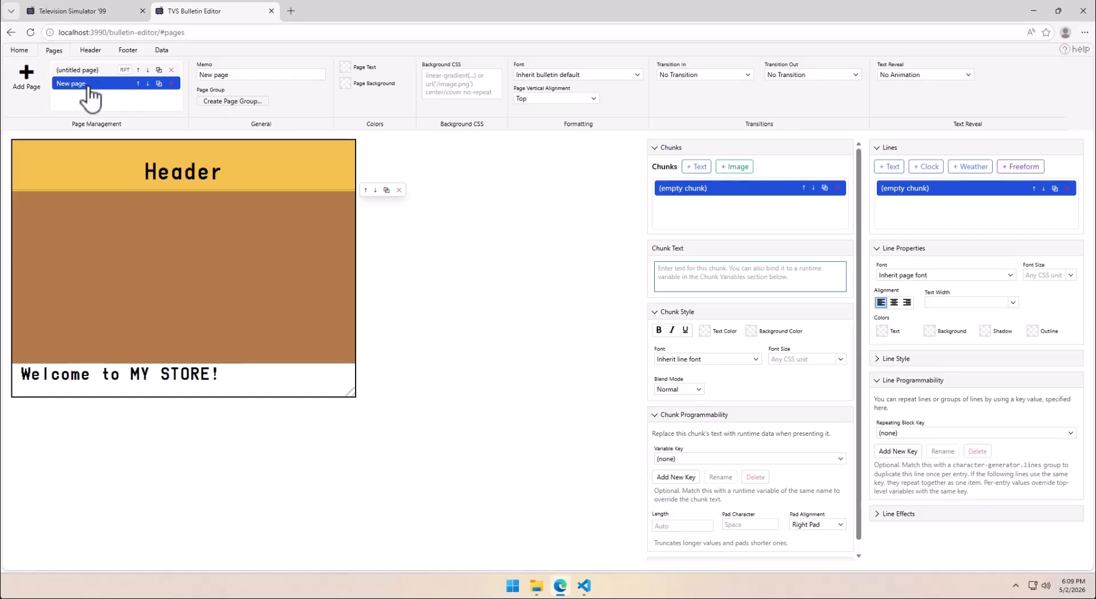
left_click(219, 102)
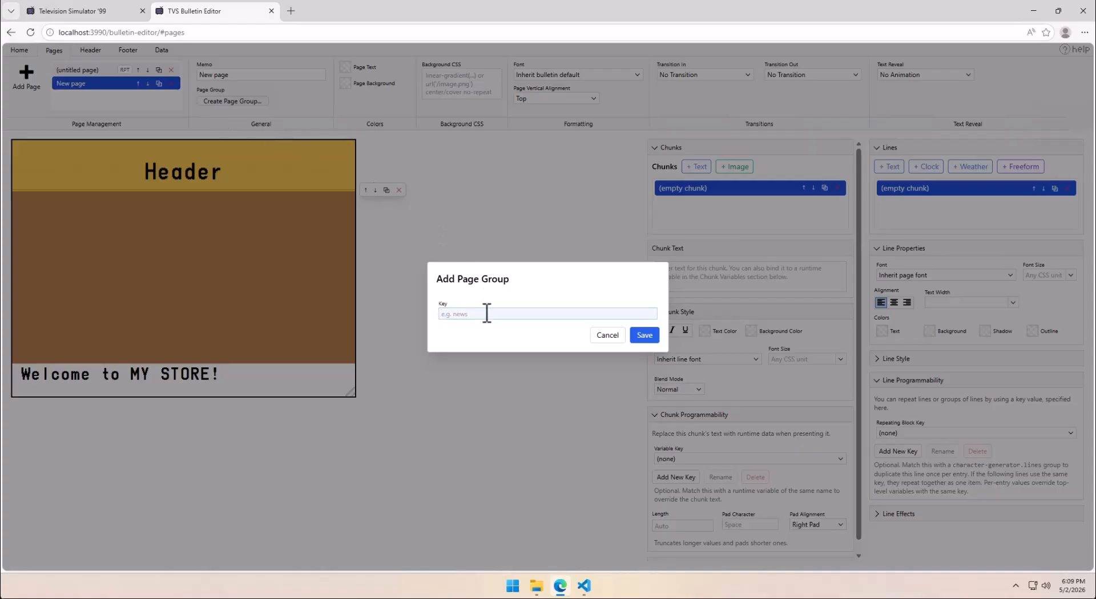
type("example")
key("Return")
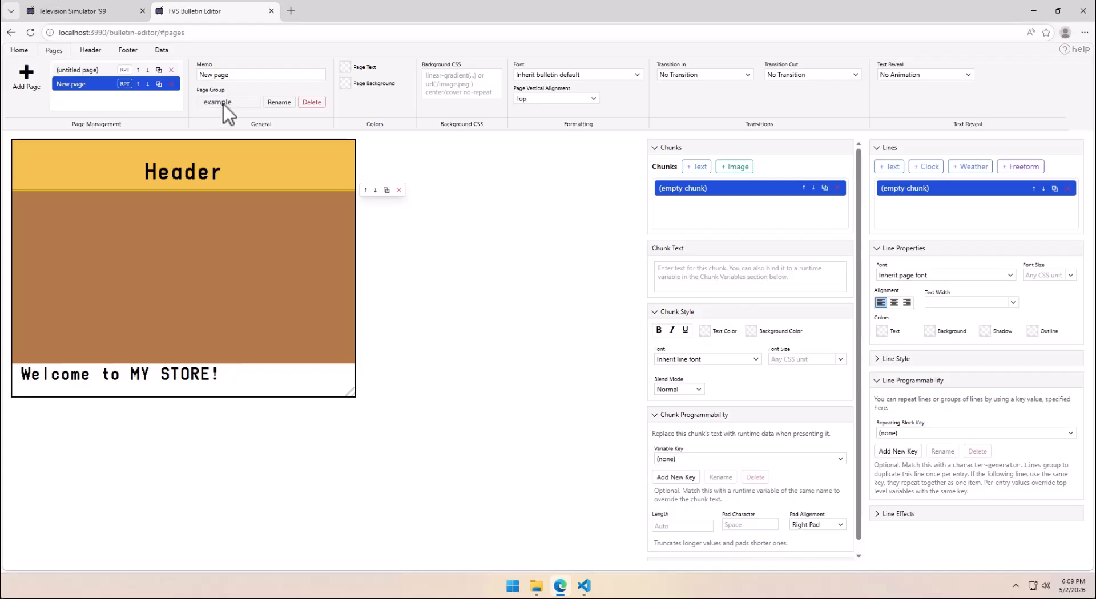
Delete the example page group with its preview data, and remove the newly added page
left_click(313, 103)
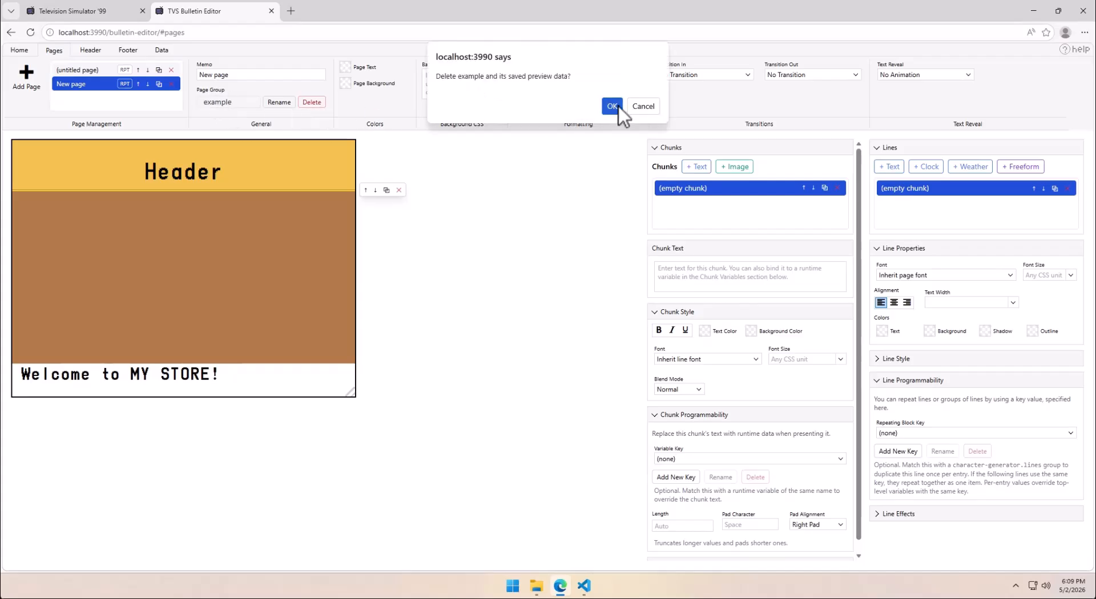
left_click(612, 106)
left_click(170, 84)
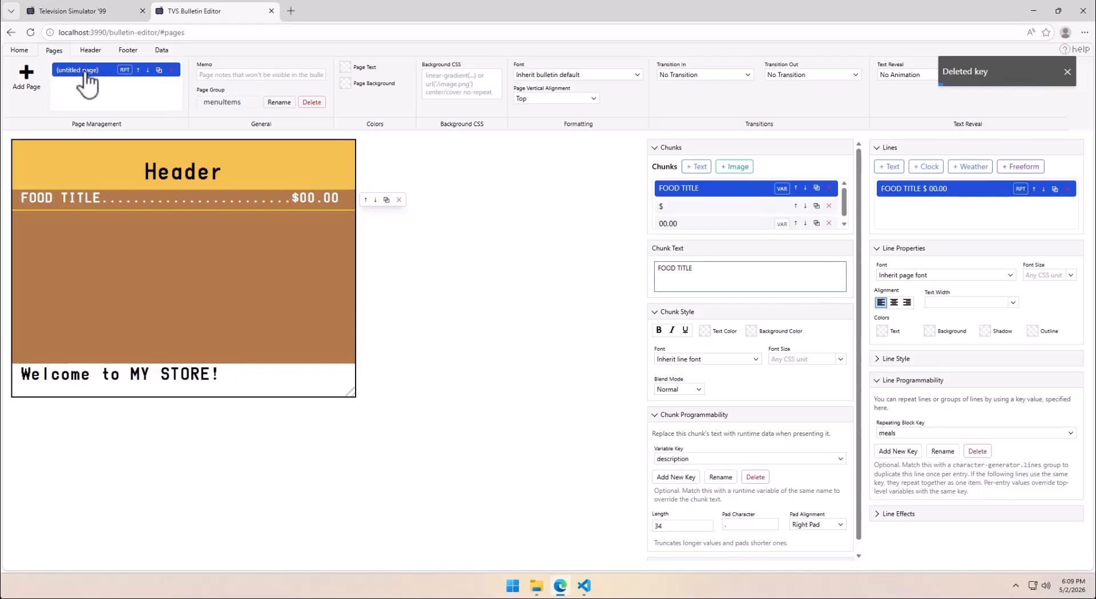
Add a third repeating page to the preview data of the menuItems page group
left_click_drag(198, 91, 234, 88)
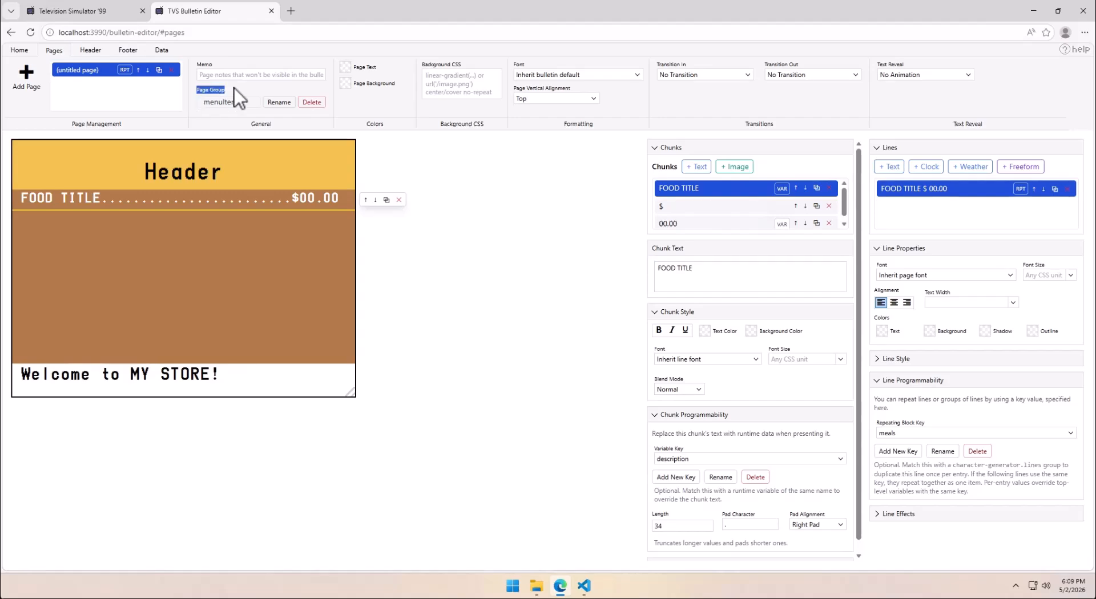
left_click(208, 104)
left_click(162, 52)
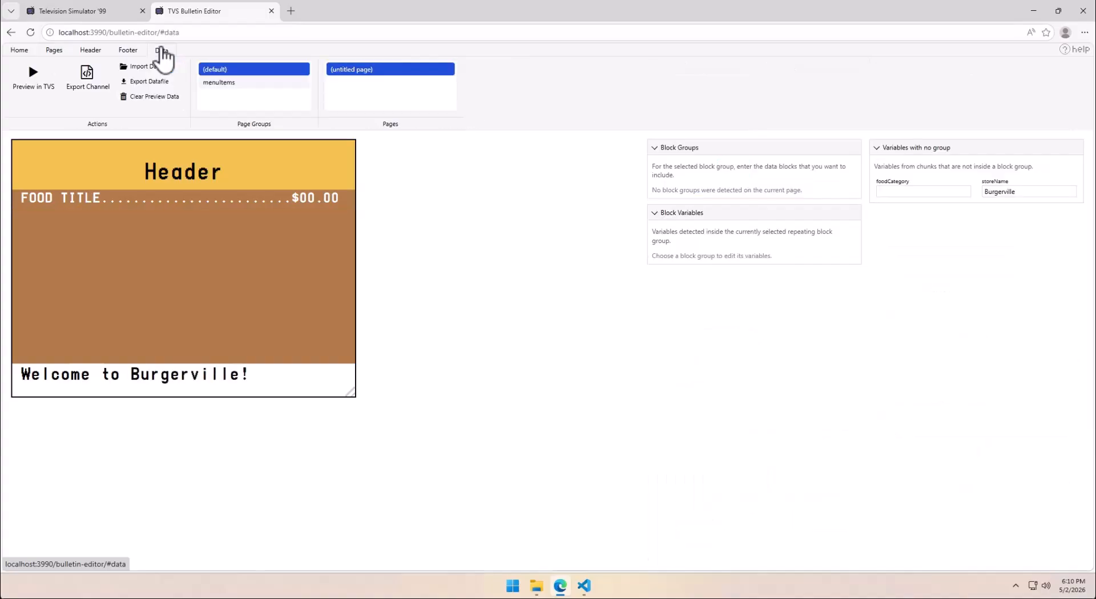
left_click(214, 85)
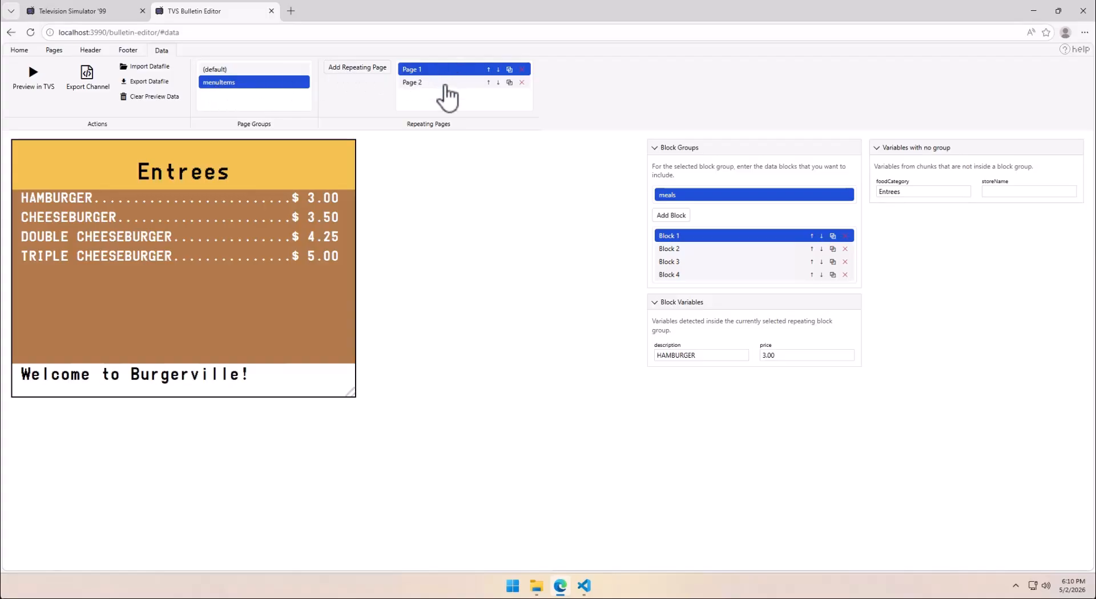
left_click(371, 69)
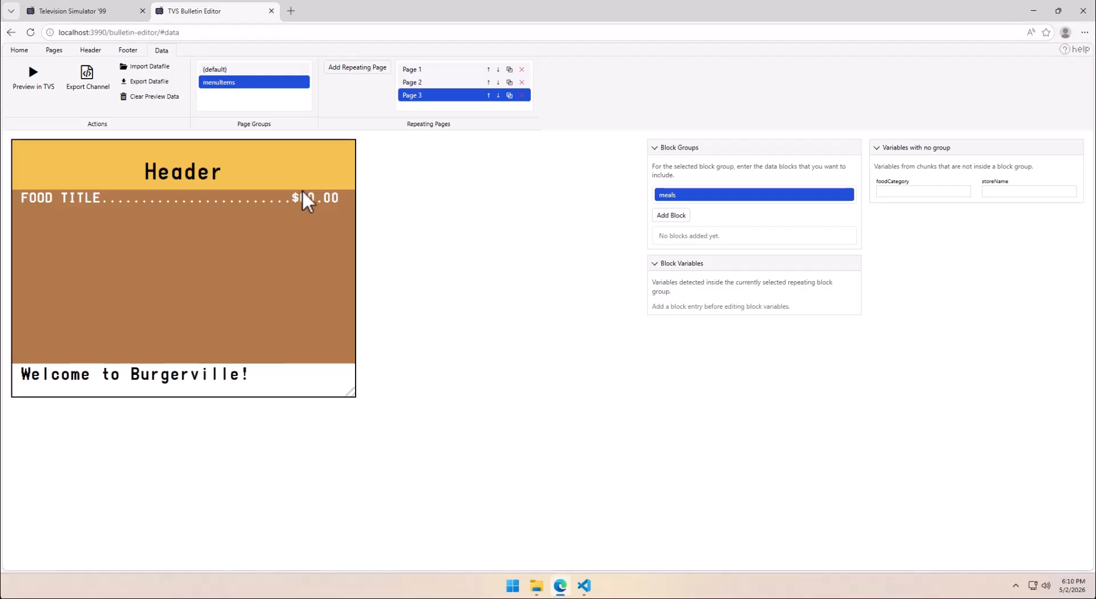
Check which variable key the header text uses, and return to Page 3 of the menuItems data
left_click(55, 50)
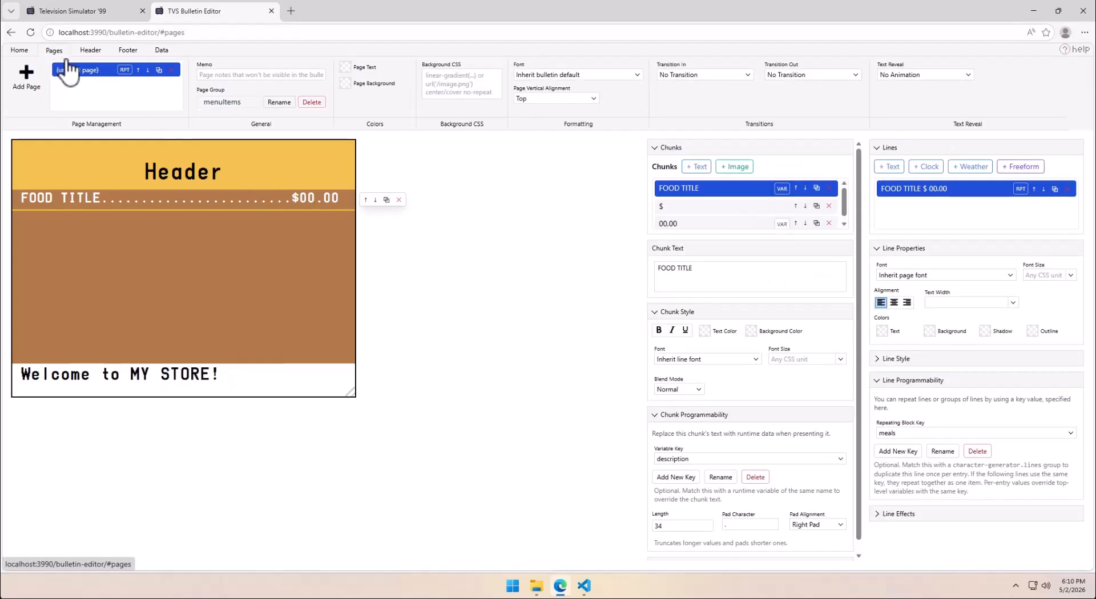
left_click(190, 173)
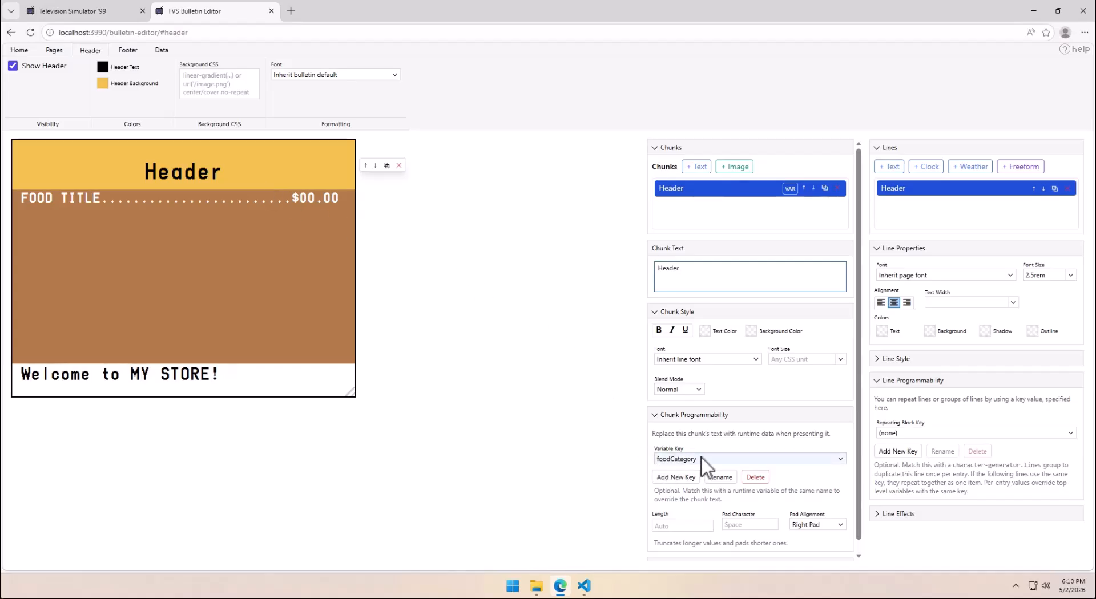
left_click(166, 51)
left_click(230, 83)
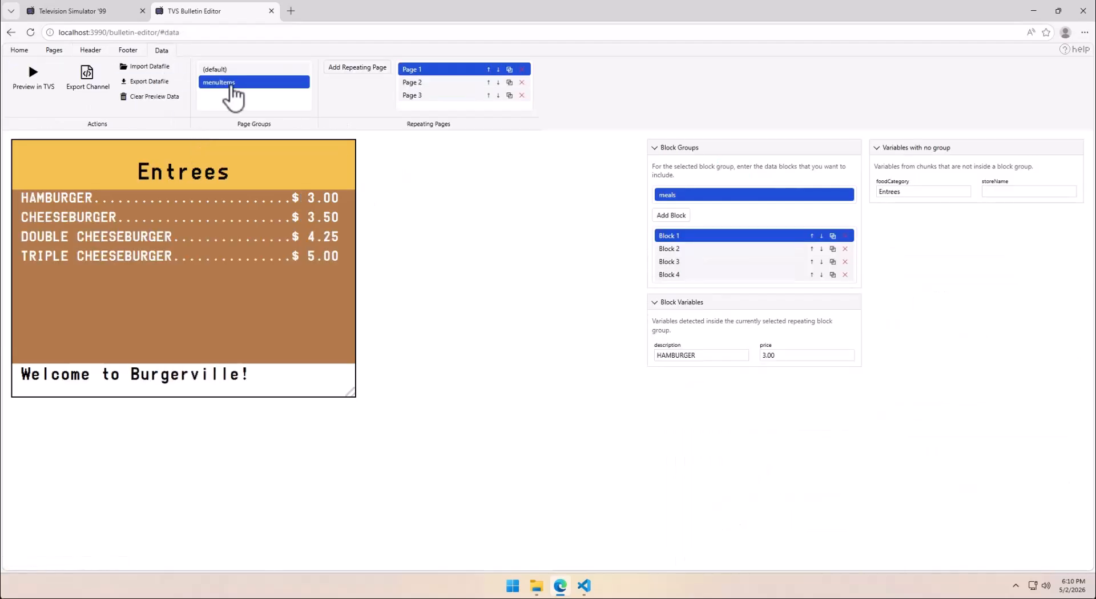
left_click(412, 96)
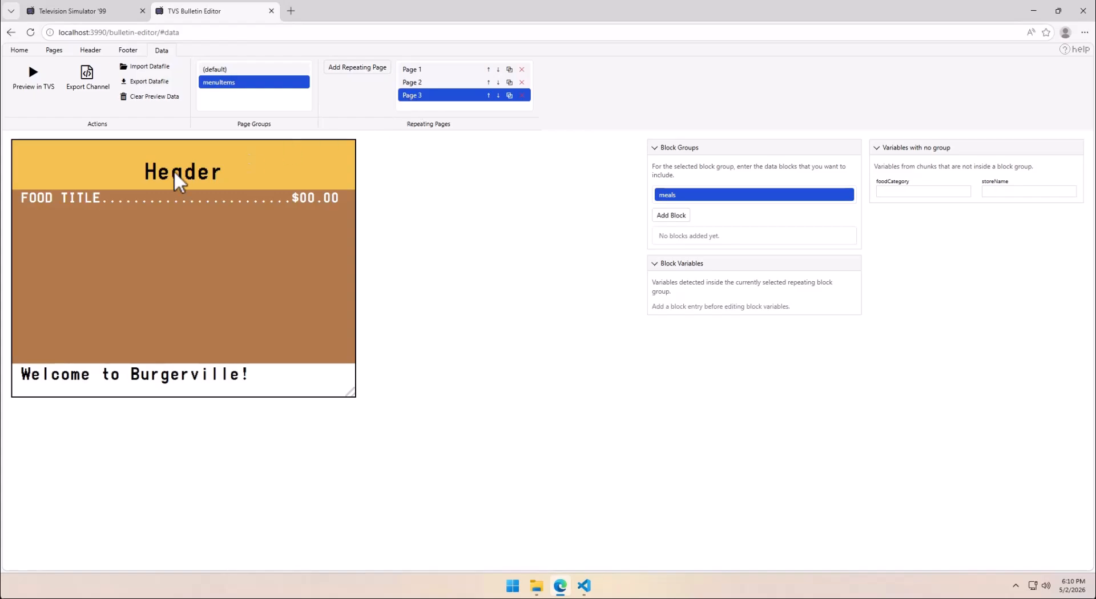
Set the foodCategory variable of Page 3 in the menuItems data to TREATS
left_click(900, 189)
type("TREATS")
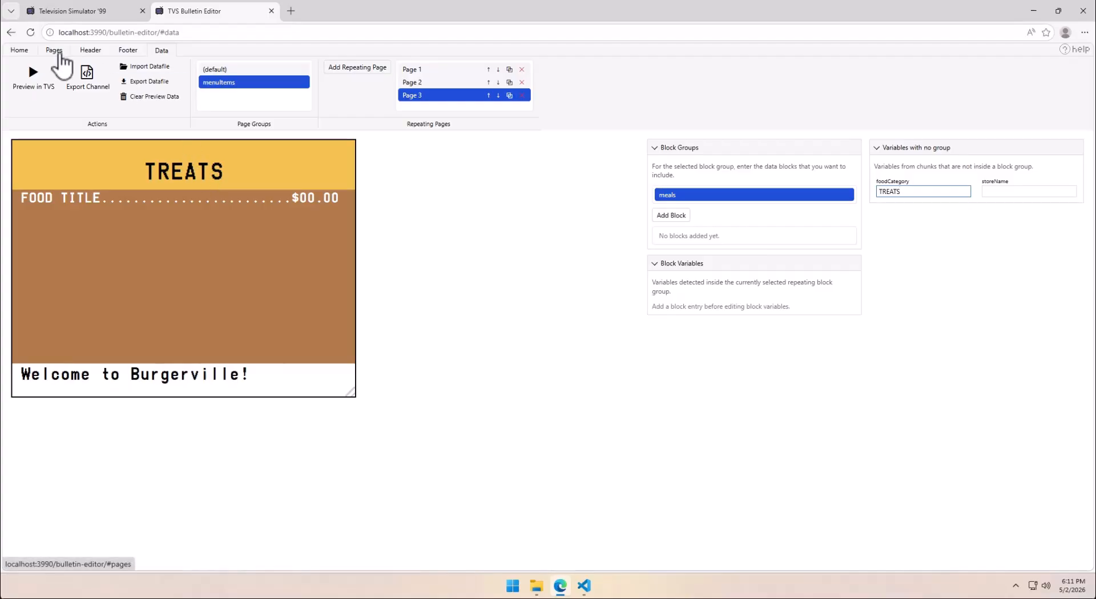
Examine the programmability settings of the FOOD TITLE, $ and 00.00 chunks in the page's menu line
left_click(58, 199)
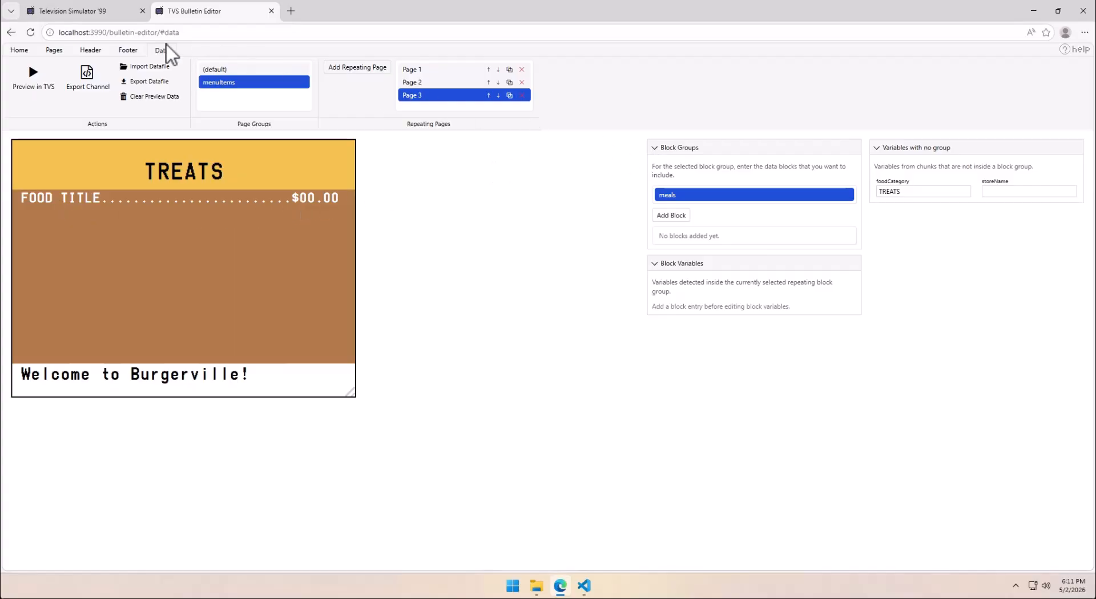
left_click(54, 50)
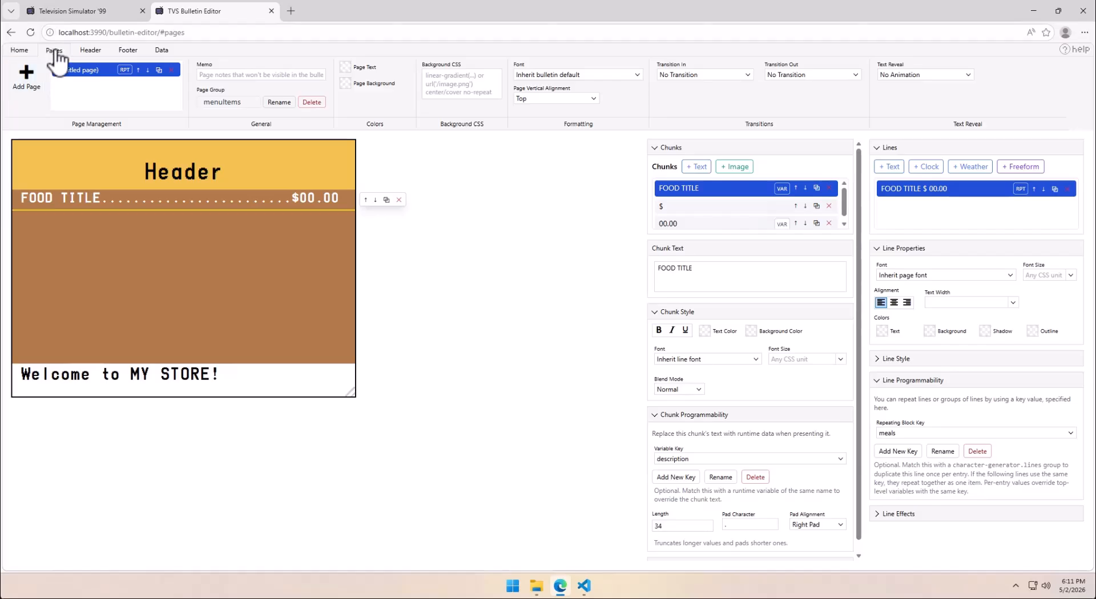
left_click(56, 205)
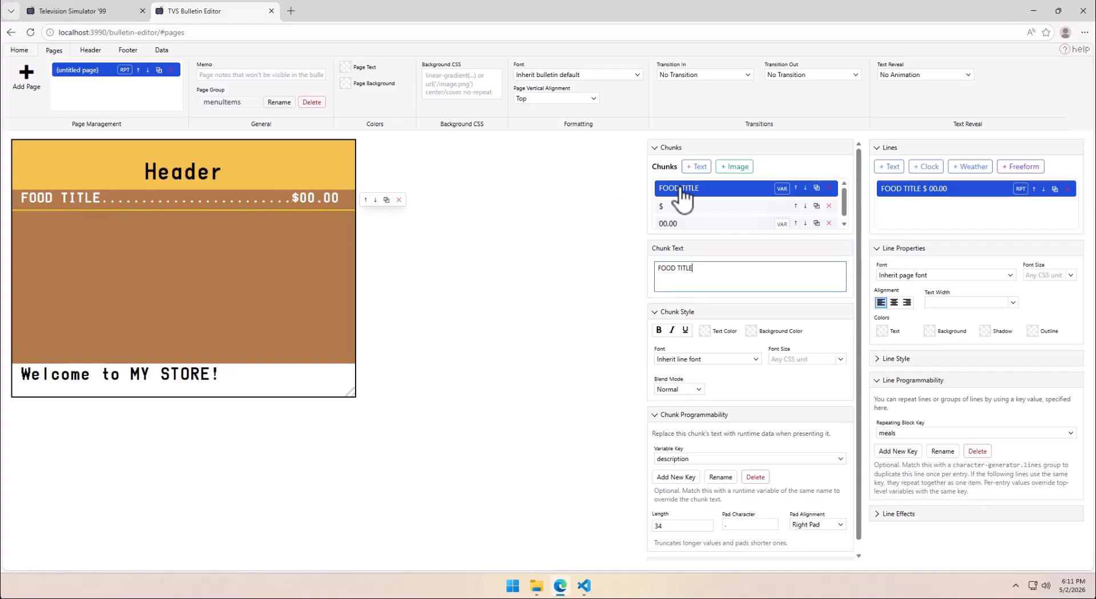
left_click(783, 188)
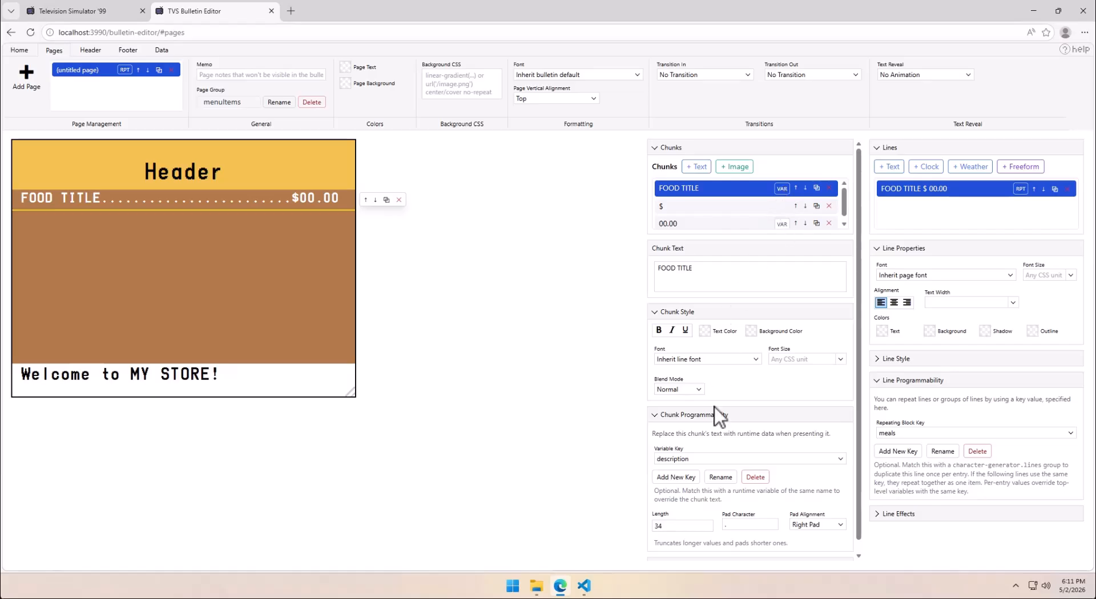
left_click(698, 224)
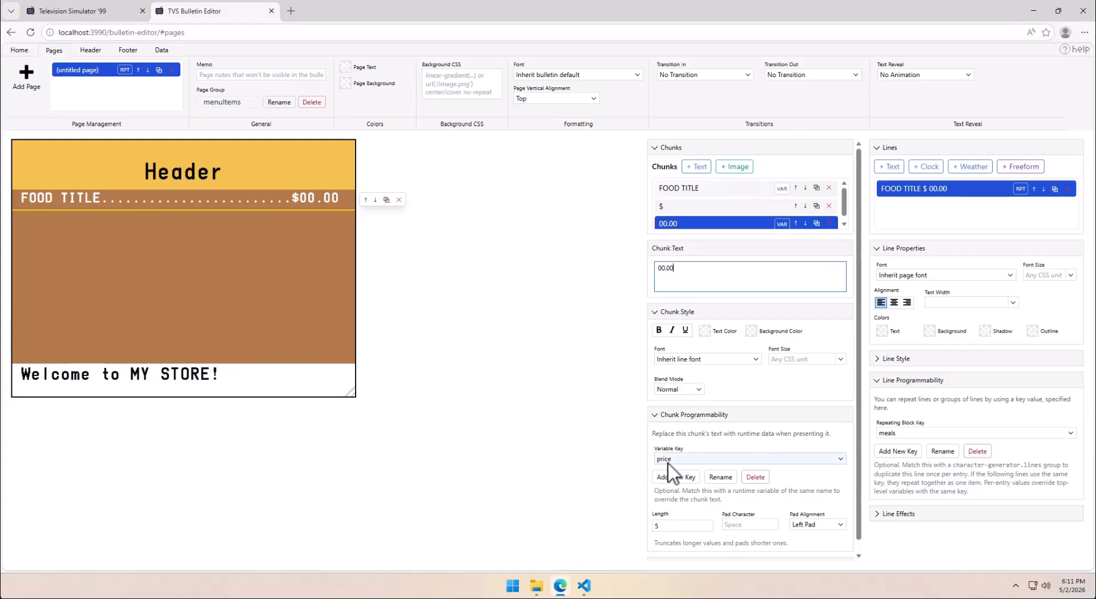
left_click(673, 208)
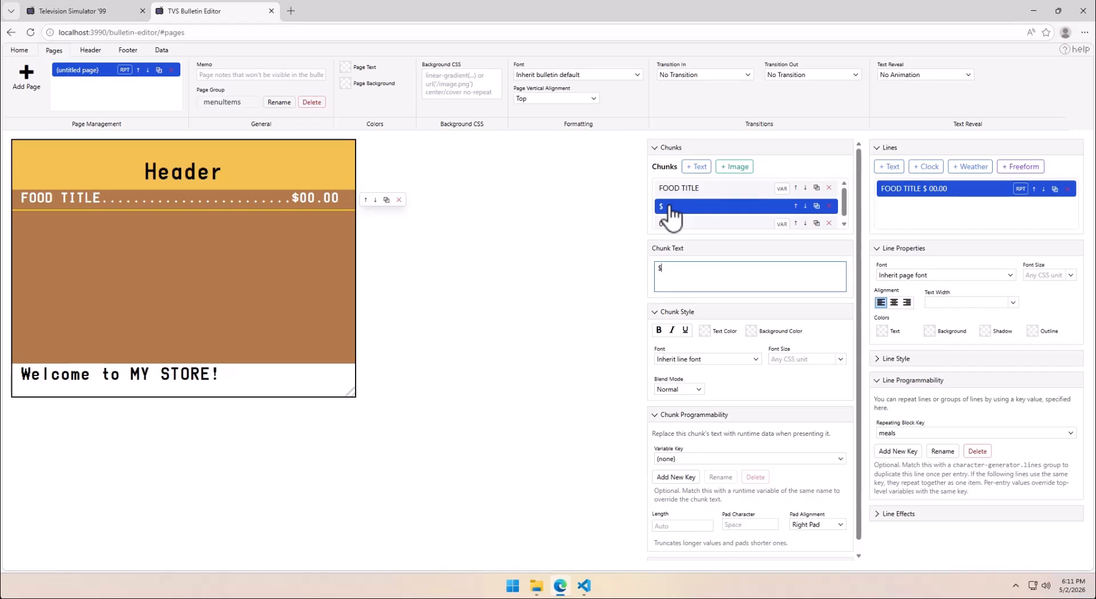
left_click(692, 192)
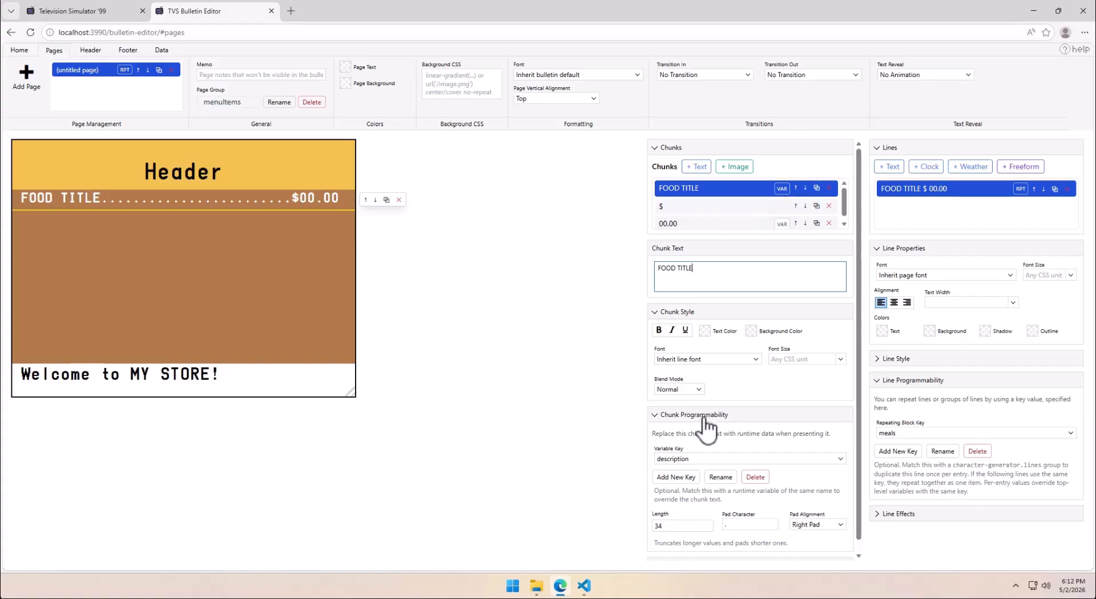
double_click(726, 418)
left_click(621, 417)
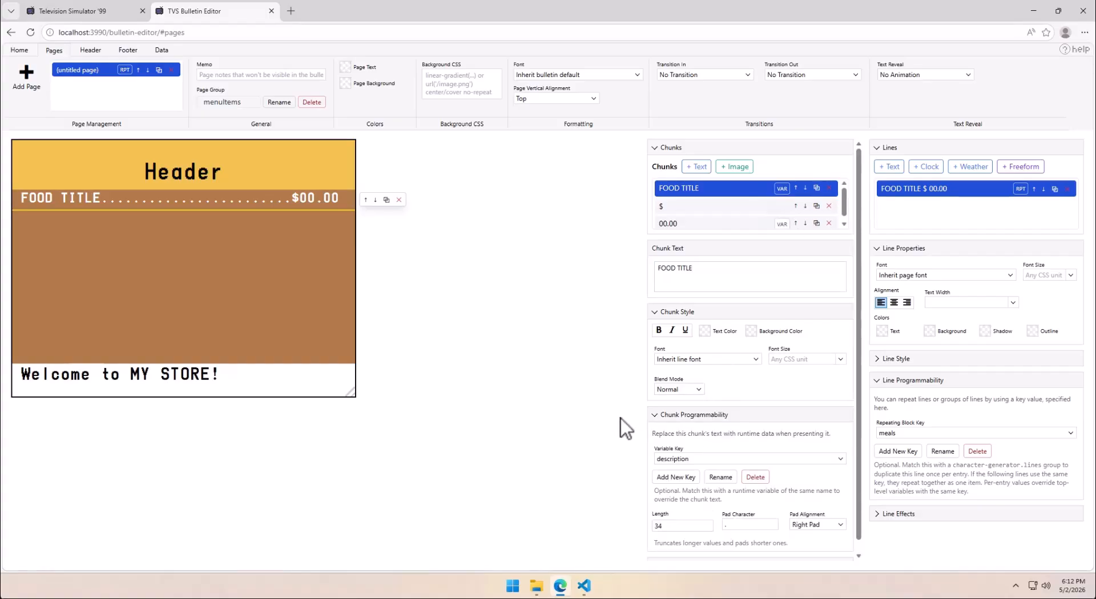
Reduce the length of the FOOD TITLE chunk to 26
left_click(706, 528)
left_click(707, 528)
left_click(706, 528)
left_click(707, 528)
left_click(706, 528)
left_click(707, 528)
left_click(707, 528)
left_click(706, 528)
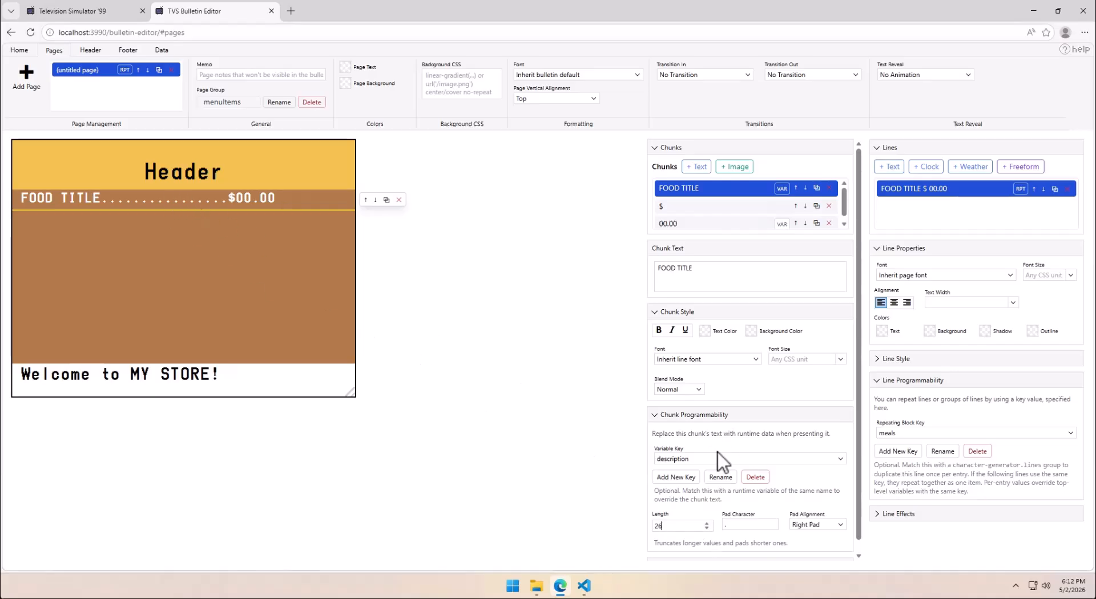
Increase the FOOD TITLE chunk's length step by step to 35 and beyond, and bring it back to 34
left_click(707, 524)
left_click(707, 523)
left_click(707, 524)
left_click(707, 524)
left_click(707, 524)
left_click(706, 524)
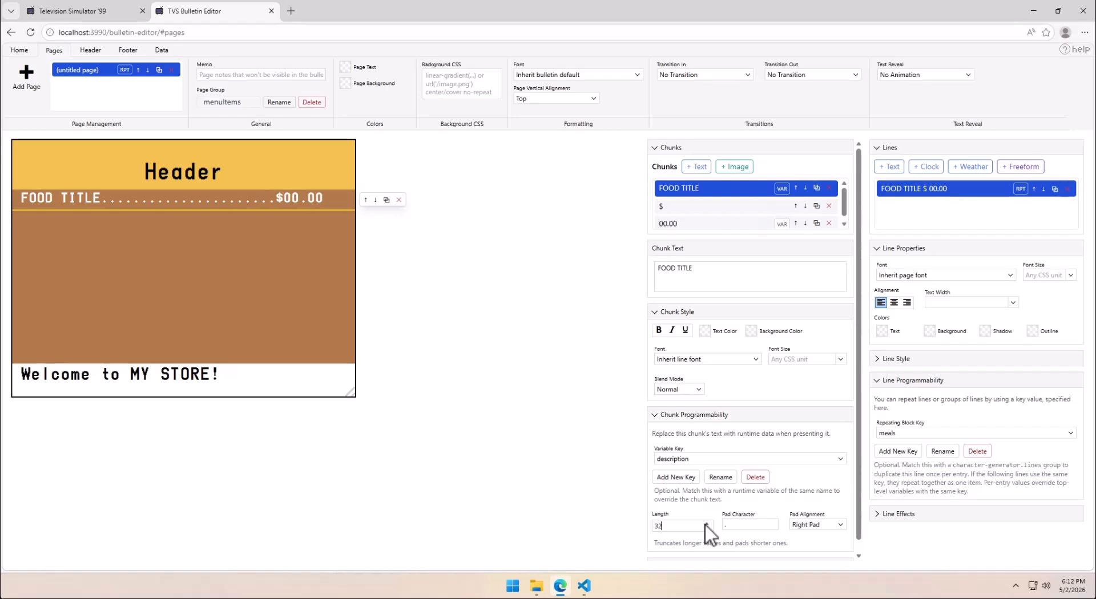
left_click(706, 523)
left_click(707, 524)
left_click(708, 523)
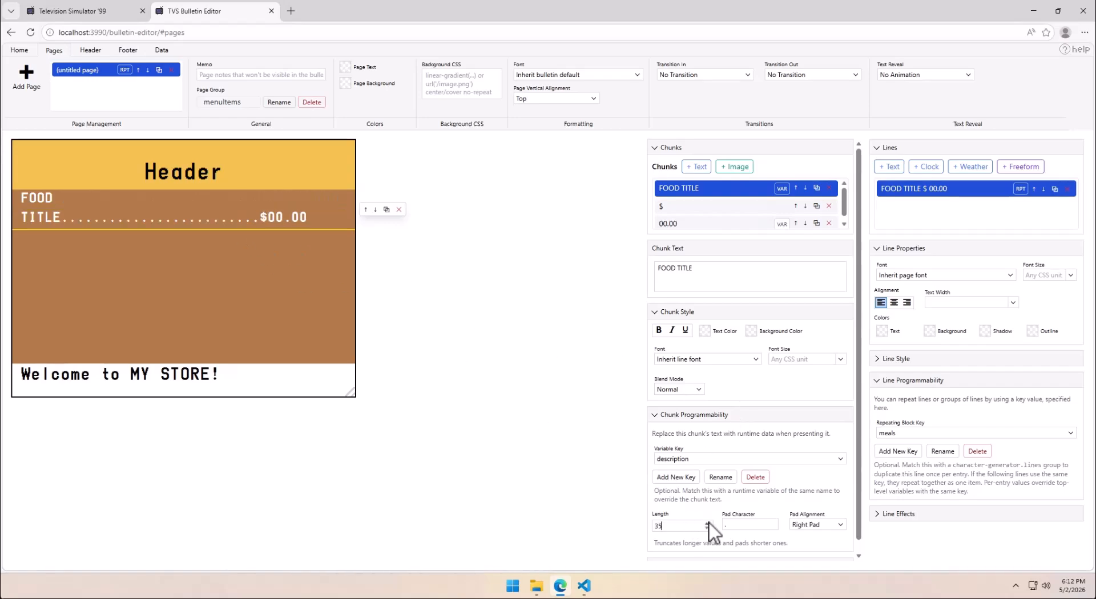
left_click(708, 523)
left_click(708, 522)
left_click(708, 523)
left_click(708, 523)
left_click(707, 529)
left_click(707, 528)
left_click(708, 529)
left_click(707, 529)
left_click(708, 529)
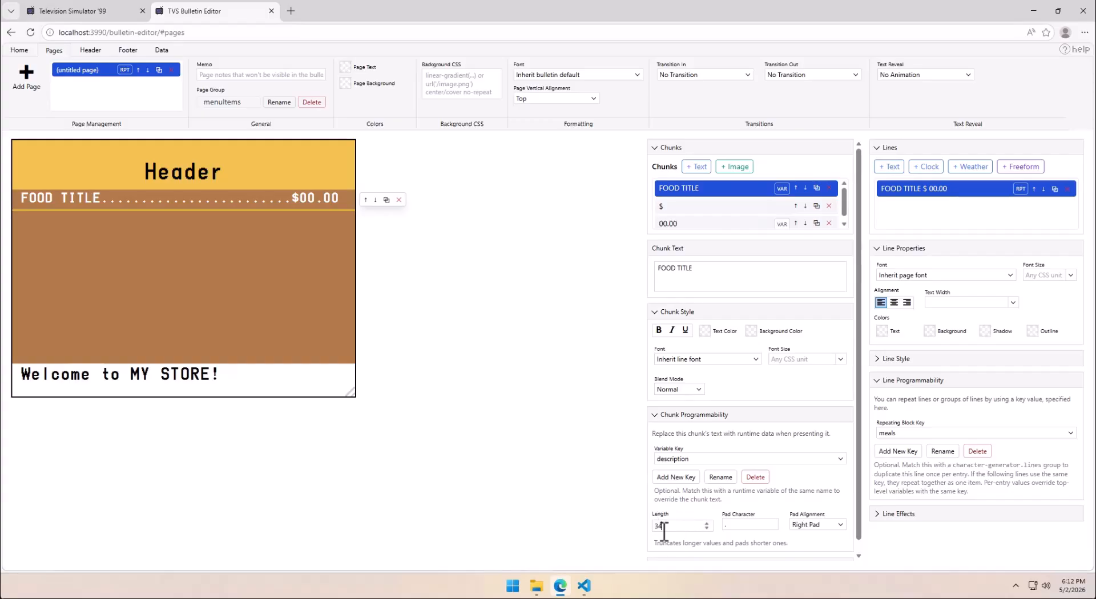
Re-enter a period as the FOOD TITLE chunk's pad character, and switch its alignment to Left Pad and back to Right Pad
left_click(742, 524)
key("BackSpace")
type(".")
left_click(812, 525)
left_click(809, 549)
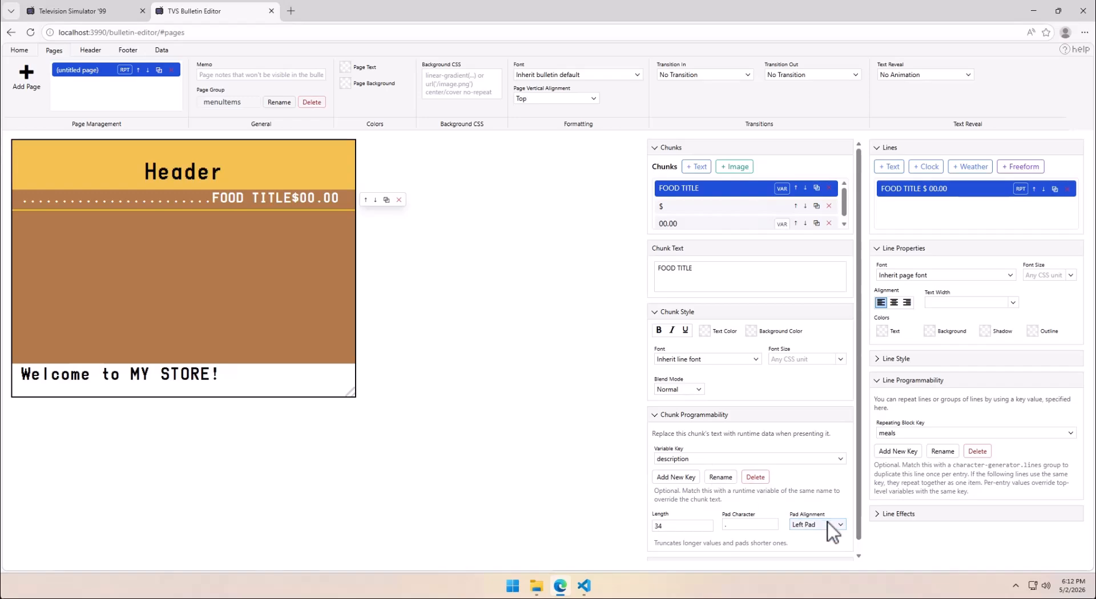
left_click(811, 524)
left_click(817, 543)
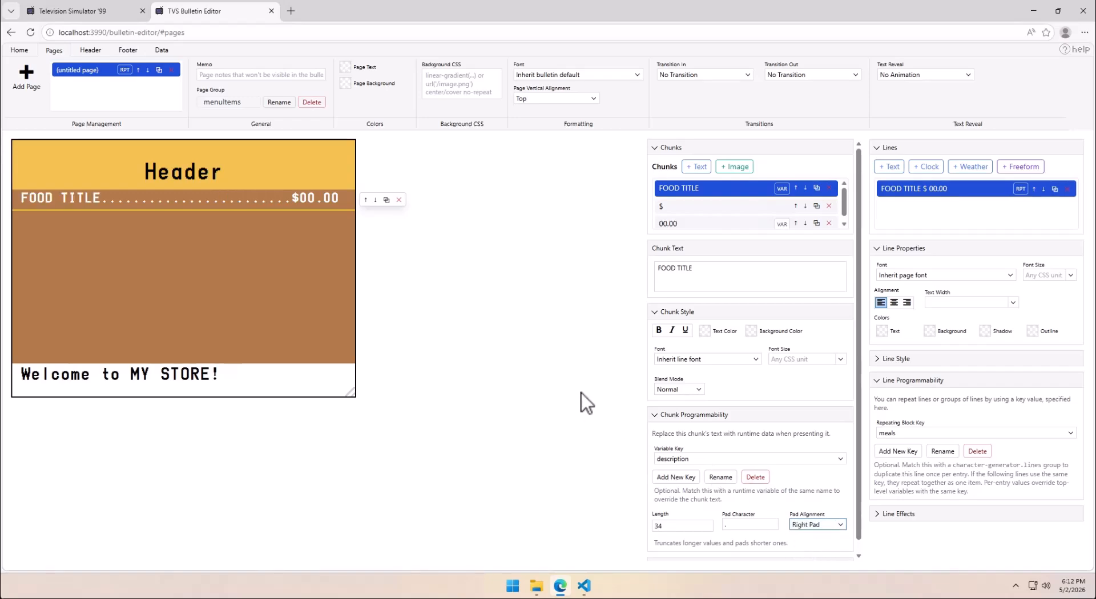
Try a period as the price chunk's pad character with its text shortened to 00.0
left_click(702, 225)
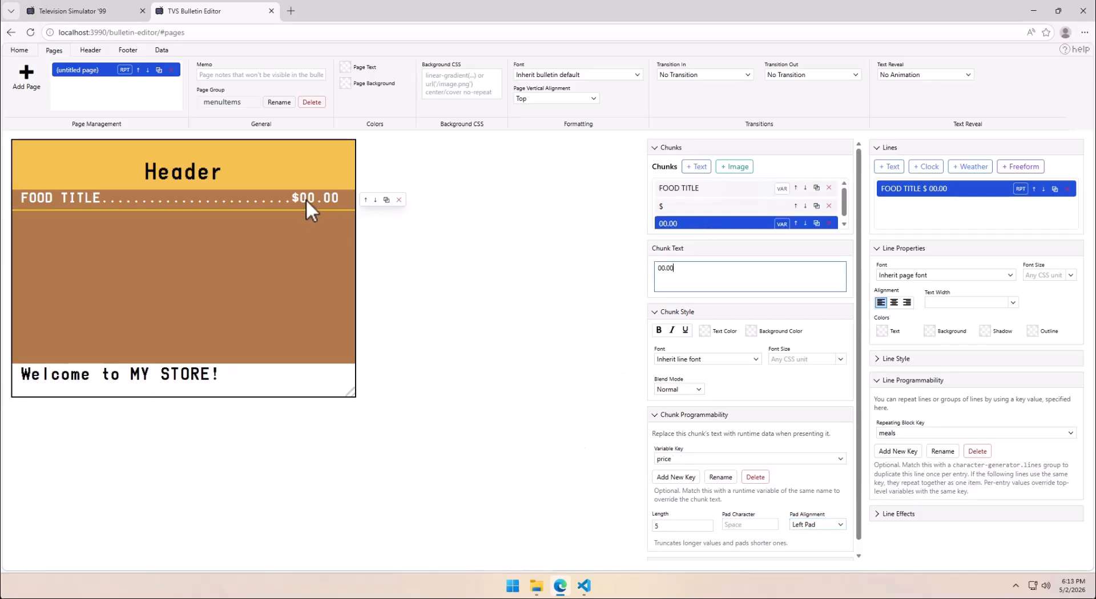
double_click(696, 271)
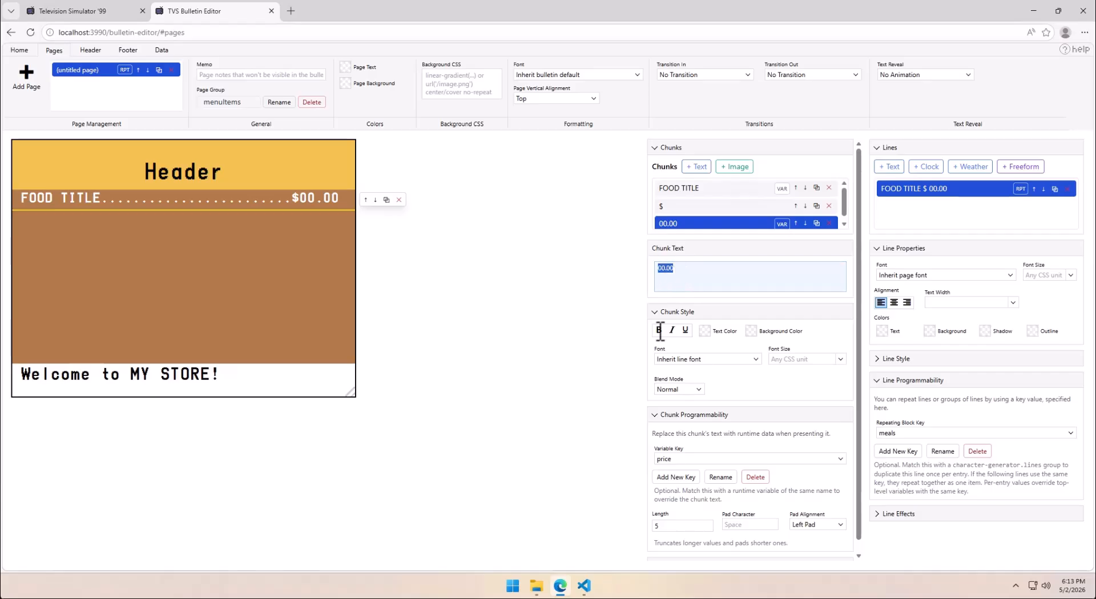
left_click(670, 526)
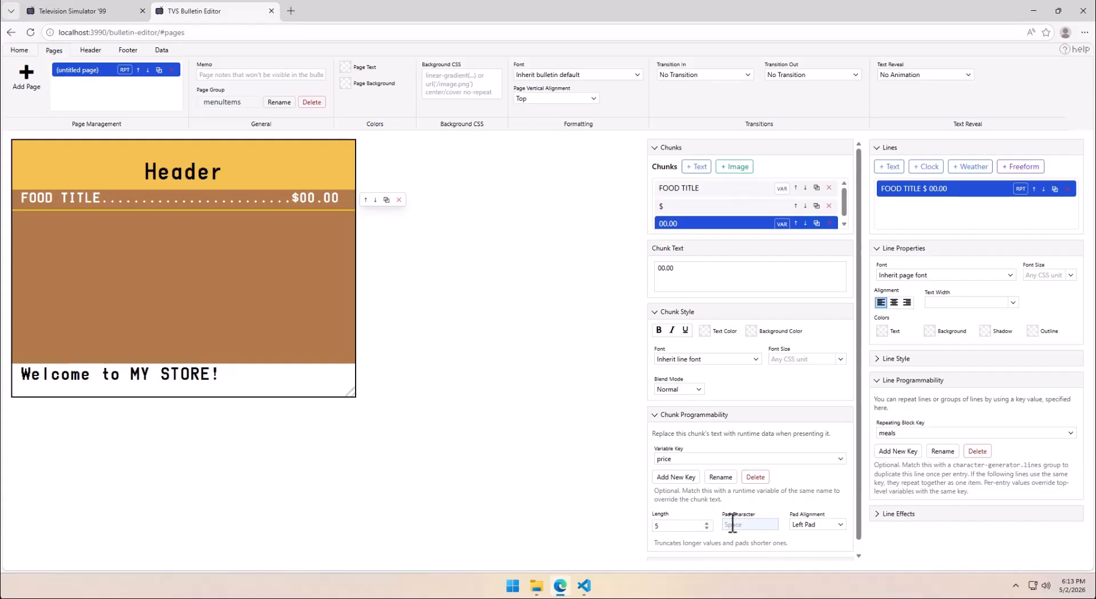
type(".")
left_click(702, 269)
key("BackSpace")
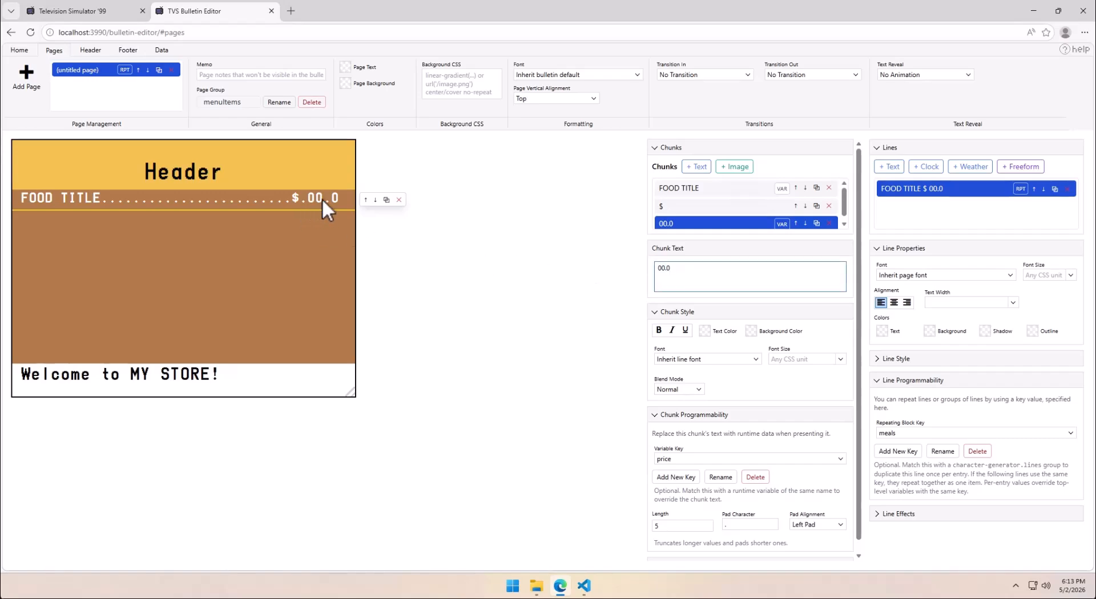
Clear the price chunk's pad character and restore its text to 00.00
left_click(761, 525)
key("BackSpace")
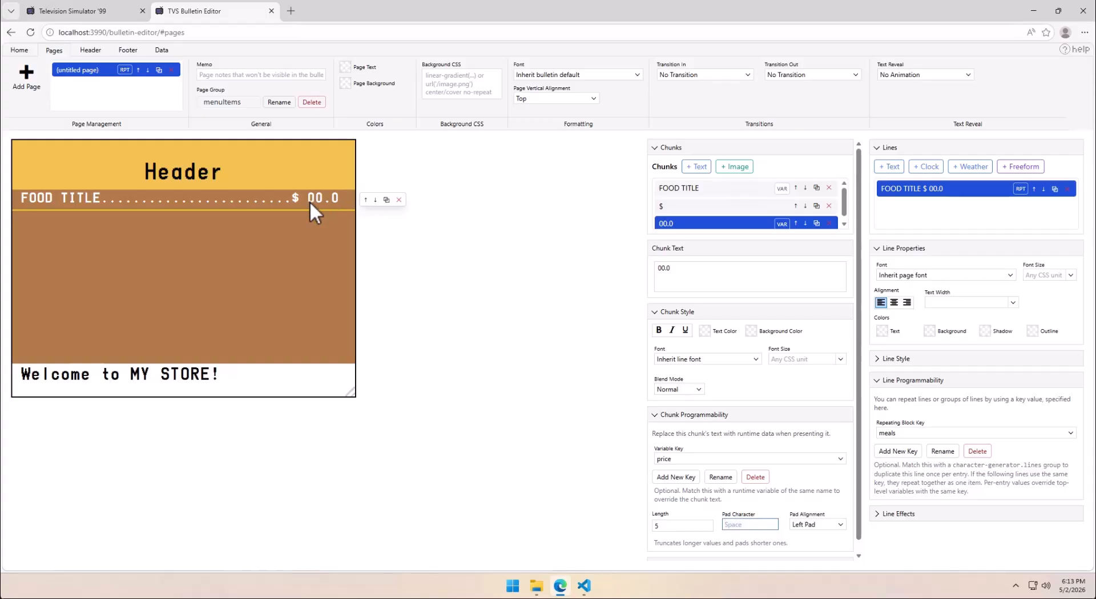
left_click(704, 273)
type("0")
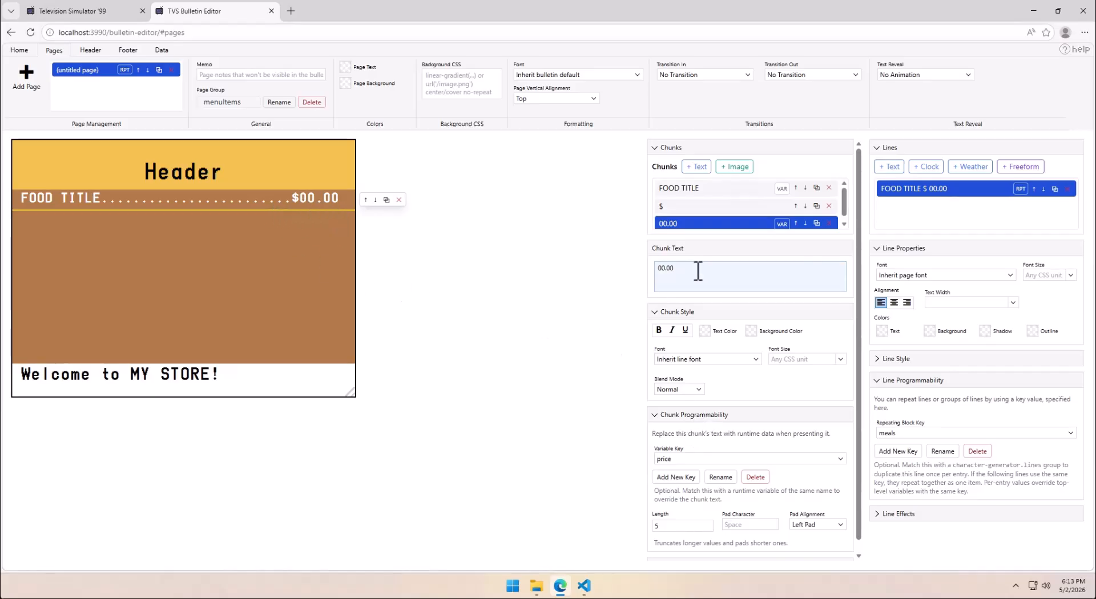
type("000")
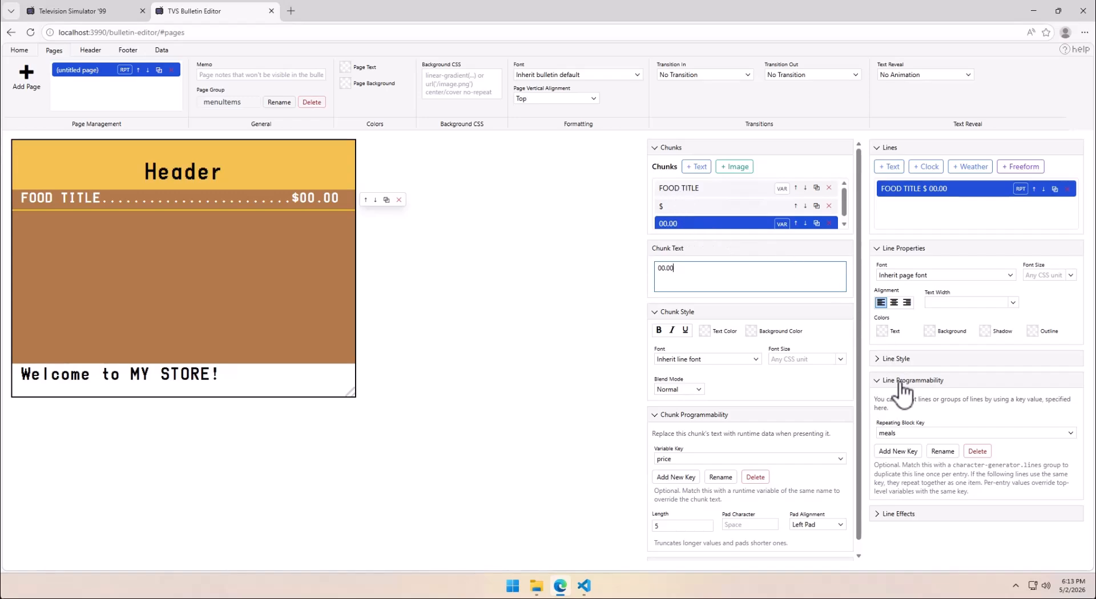
left_click(920, 423)
left_click(907, 461)
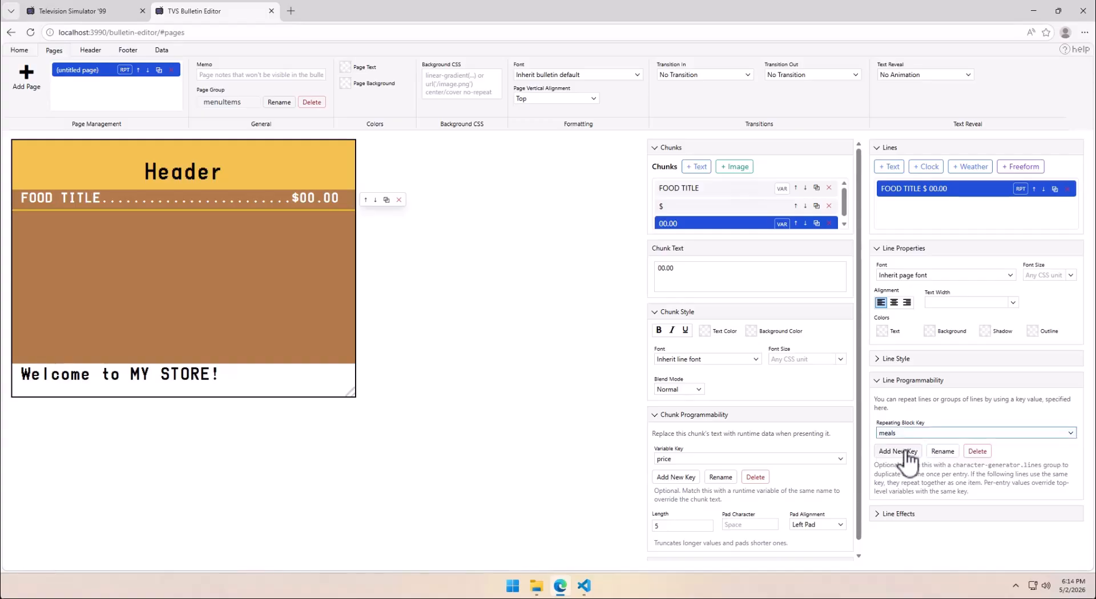
left_click(902, 452)
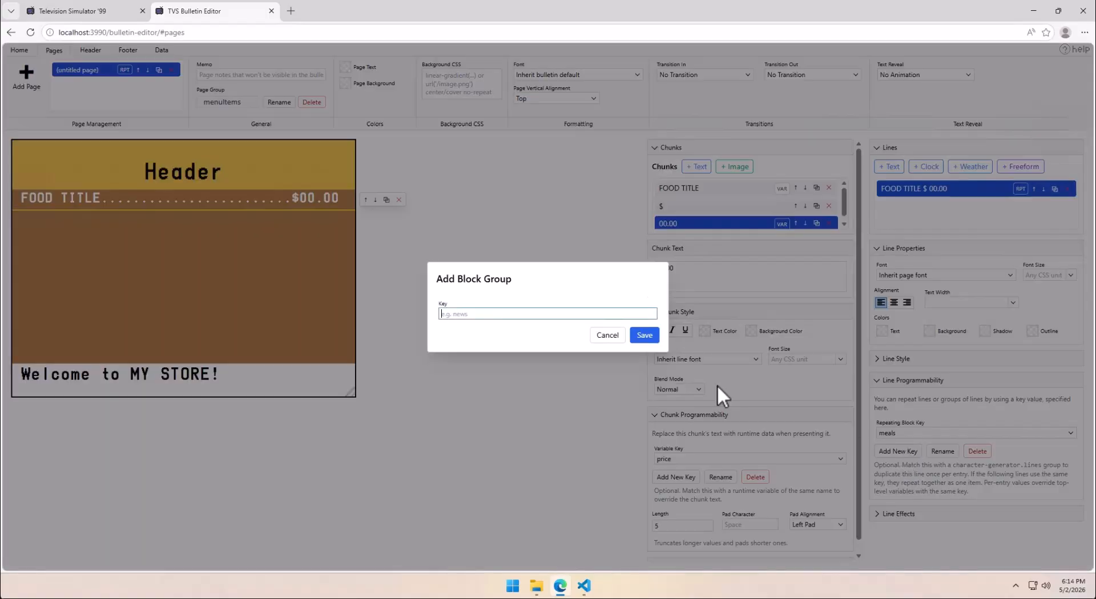
left_click(606, 335)
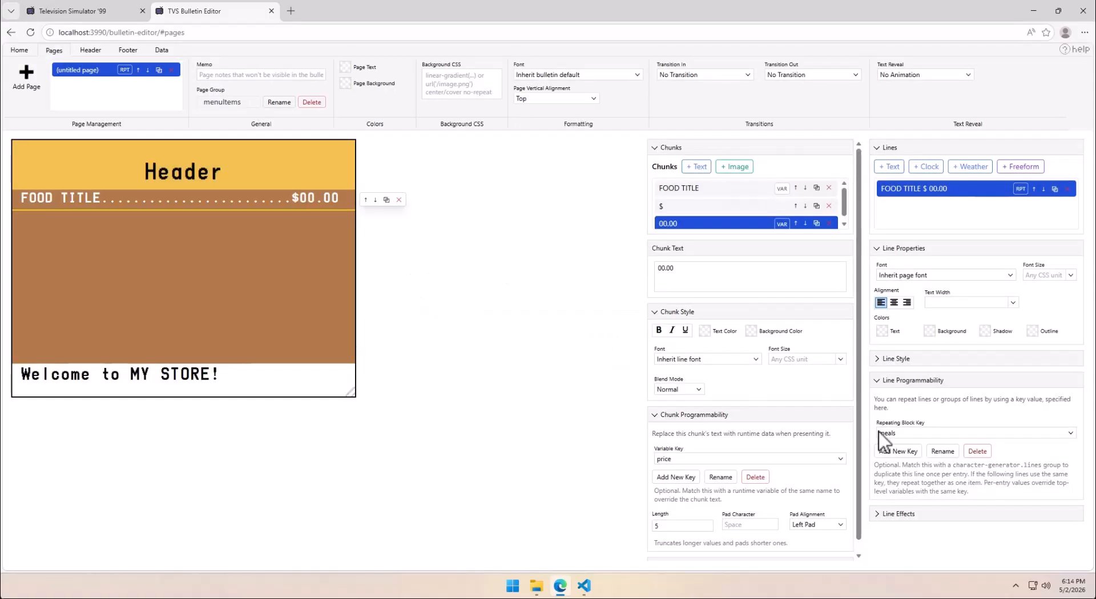
Add a block to the meals group in the Page 3 data with description ICE CREAM SUNDAE and price 4.50
left_click(171, 51)
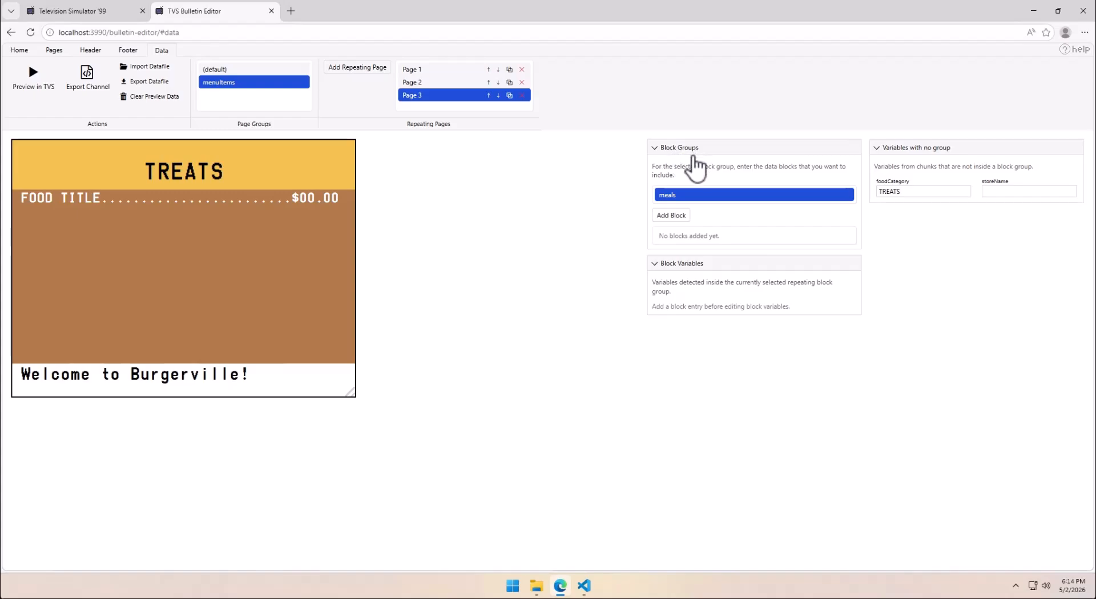
left_click(672, 216)
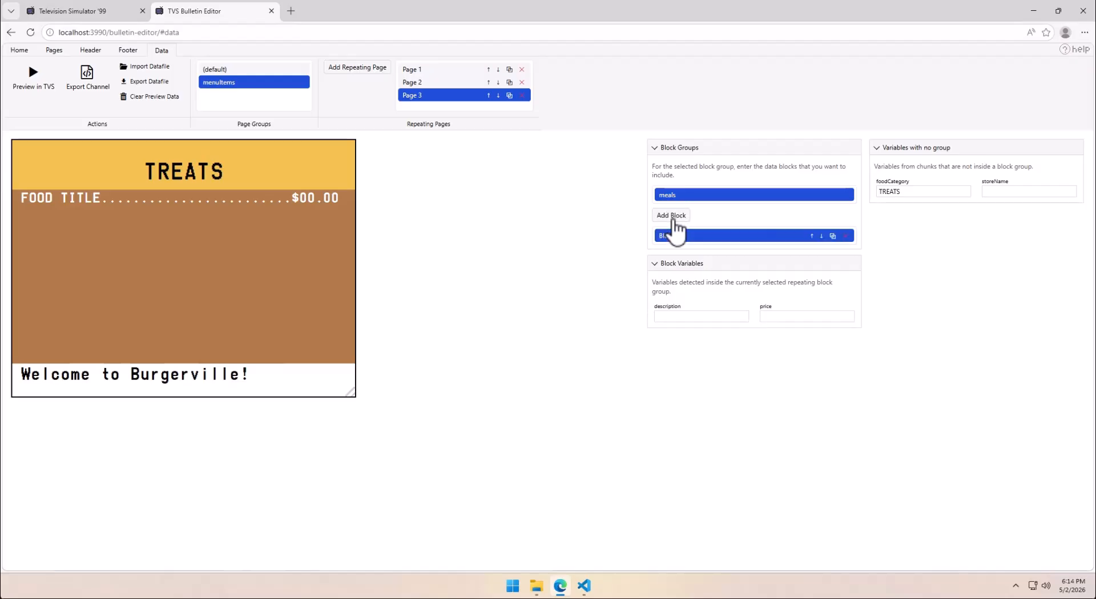
left_click(697, 316)
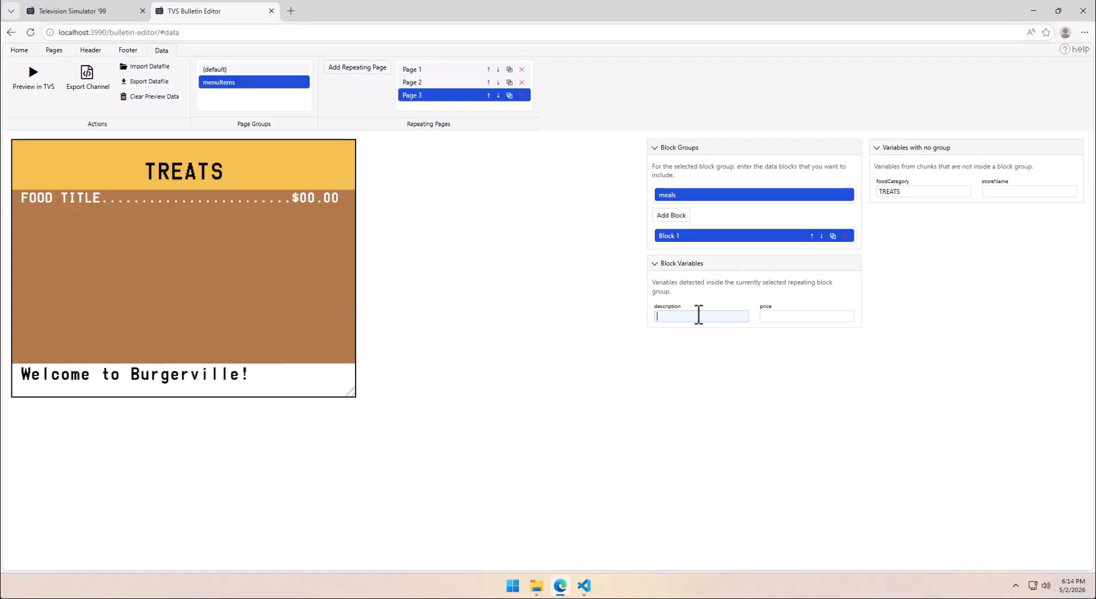
type("I")
key("BackSpace")
type("ICE CREAM SUNDAY")
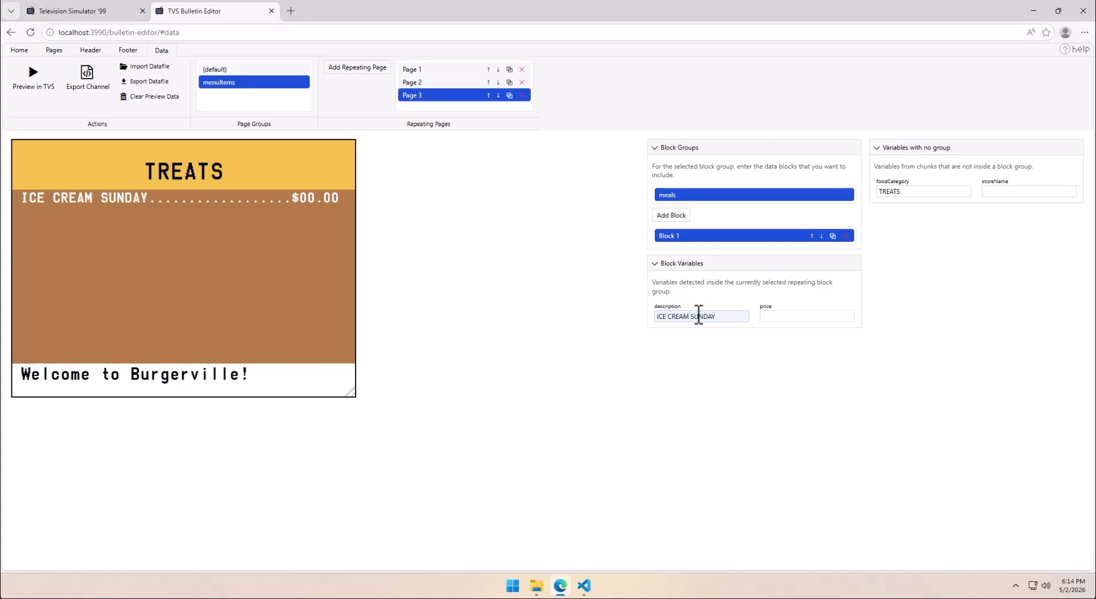
key("BackSpace")
type("E")
left_click(792, 317)
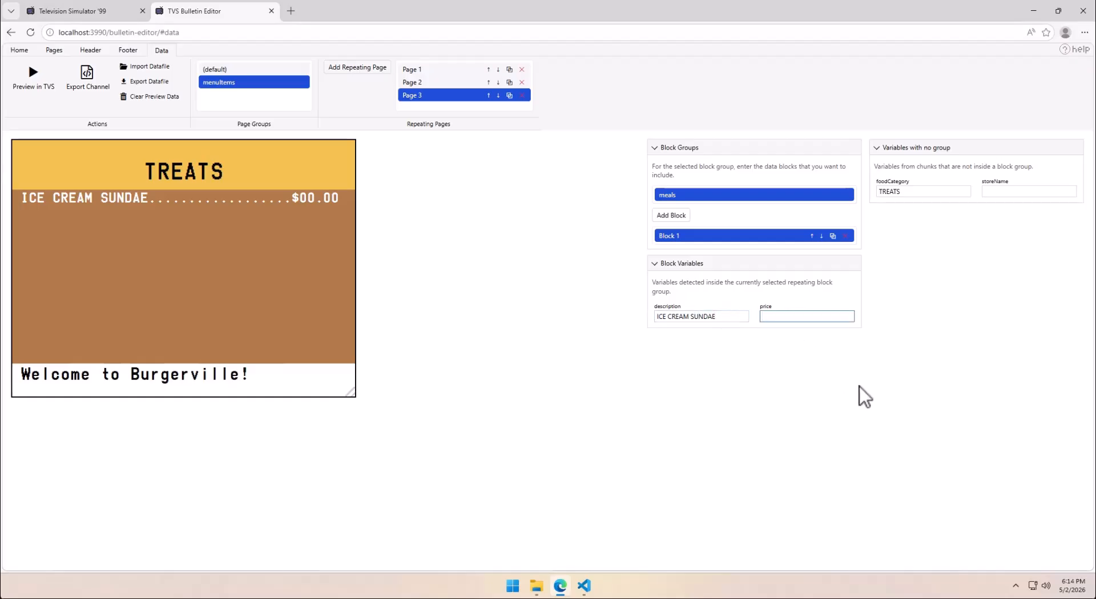
type("4.50")
Add a second meals block with description ROOT BEER FLOAT and price 3.00, and switch to the Page 1 data
left_click(678, 217)
left_click(703, 330)
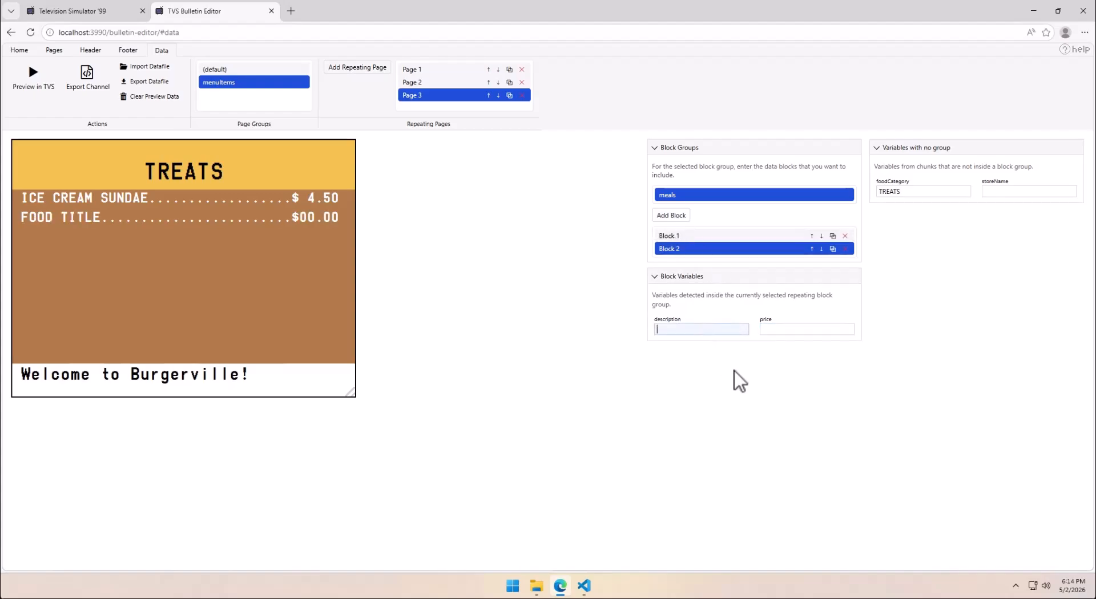
type("ROO")
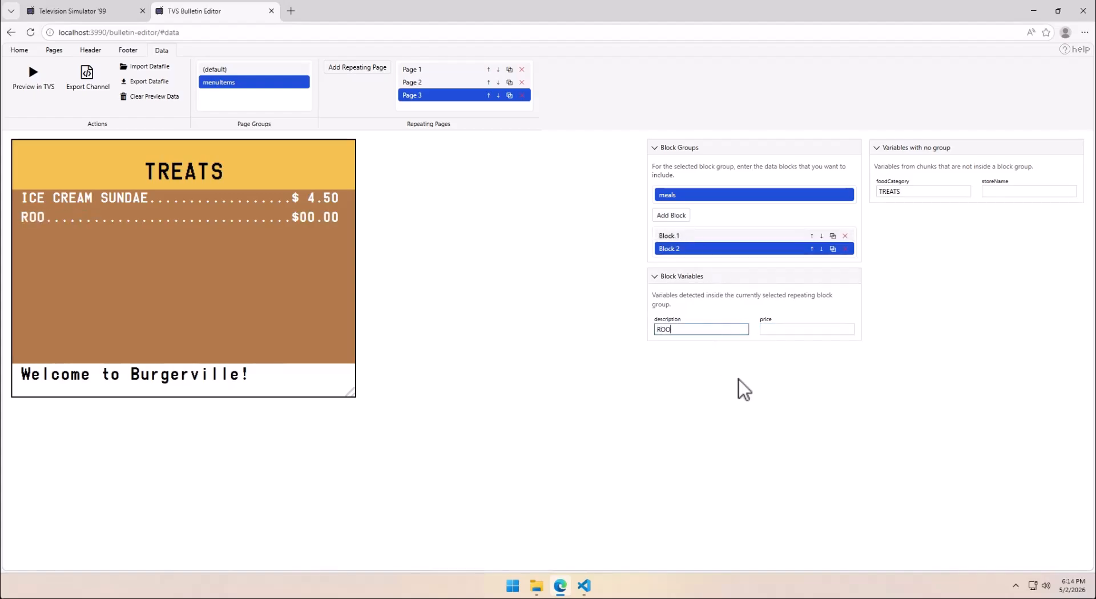
type("T BEER FLOAT")
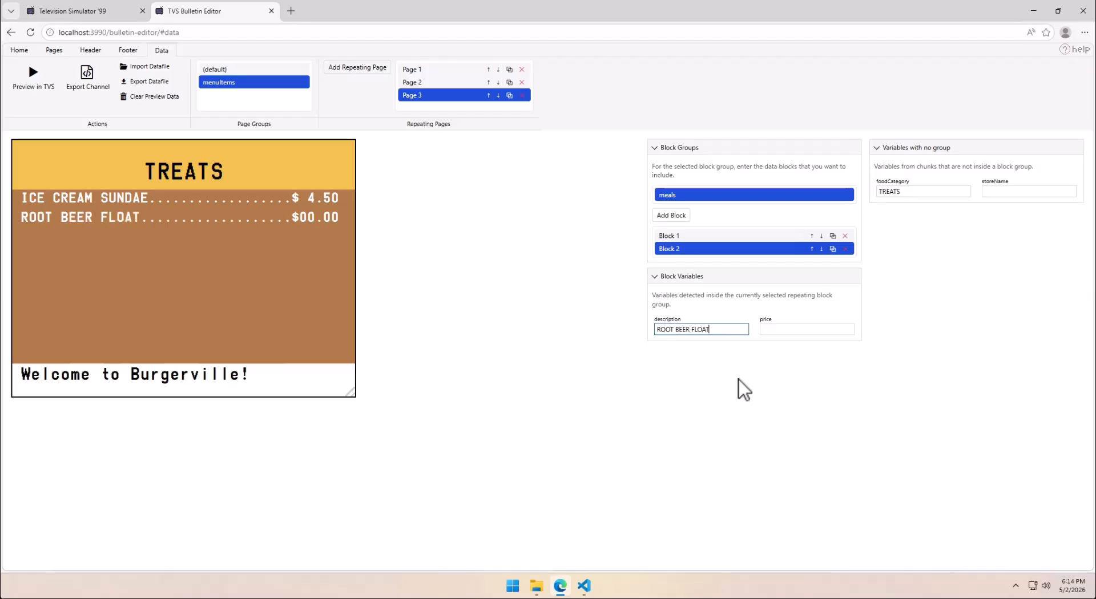
key("Tab")
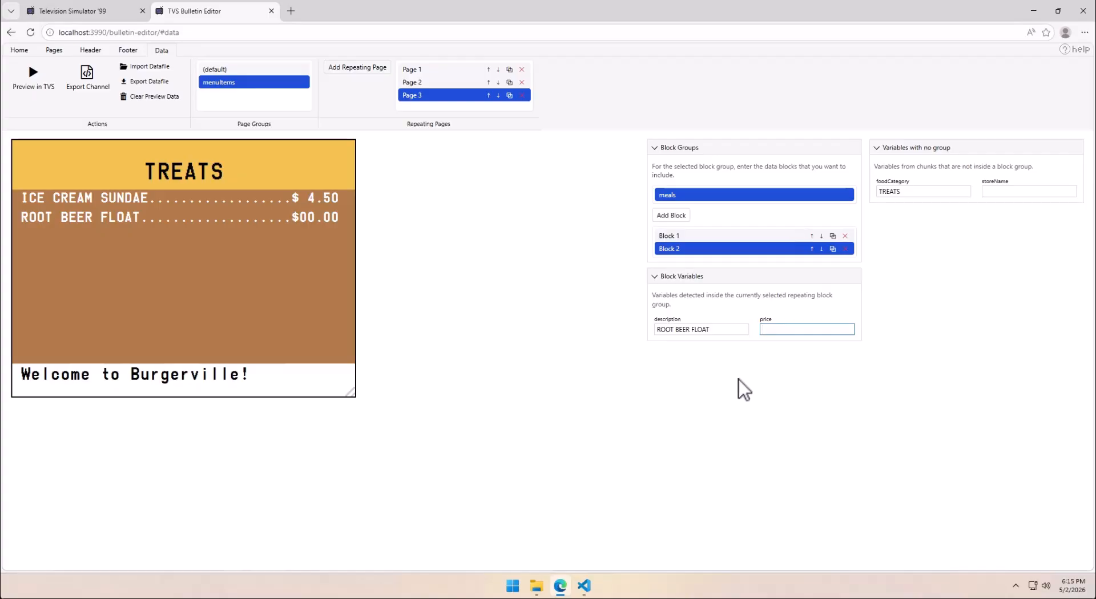
type("3.00")
left_click(421, 70)
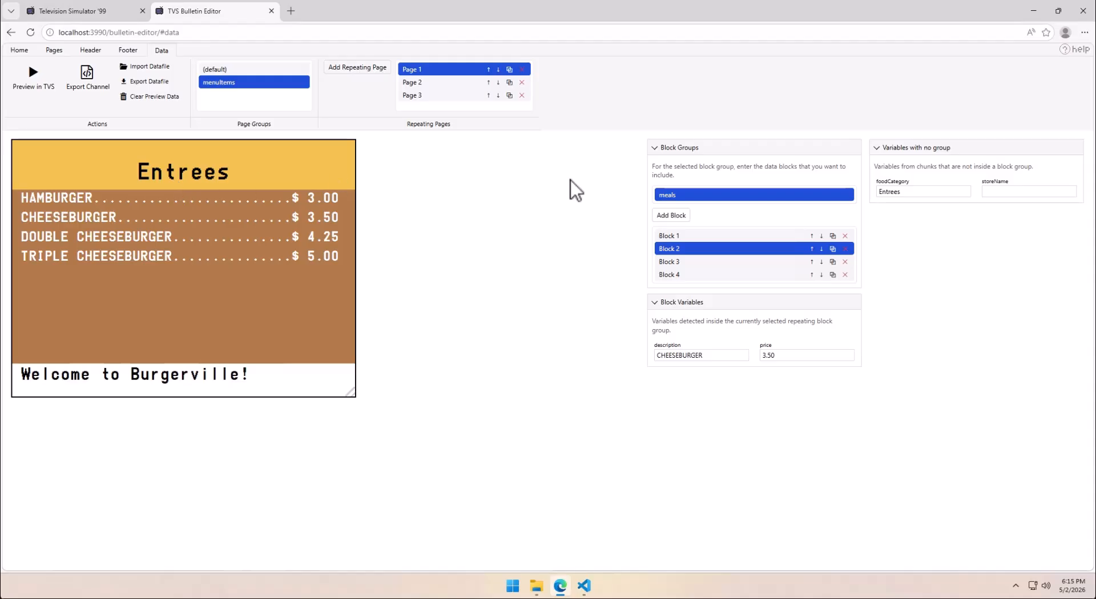
Set the Page 1 foodCategory variable to ENTREES
double_click(911, 192)
type("E")
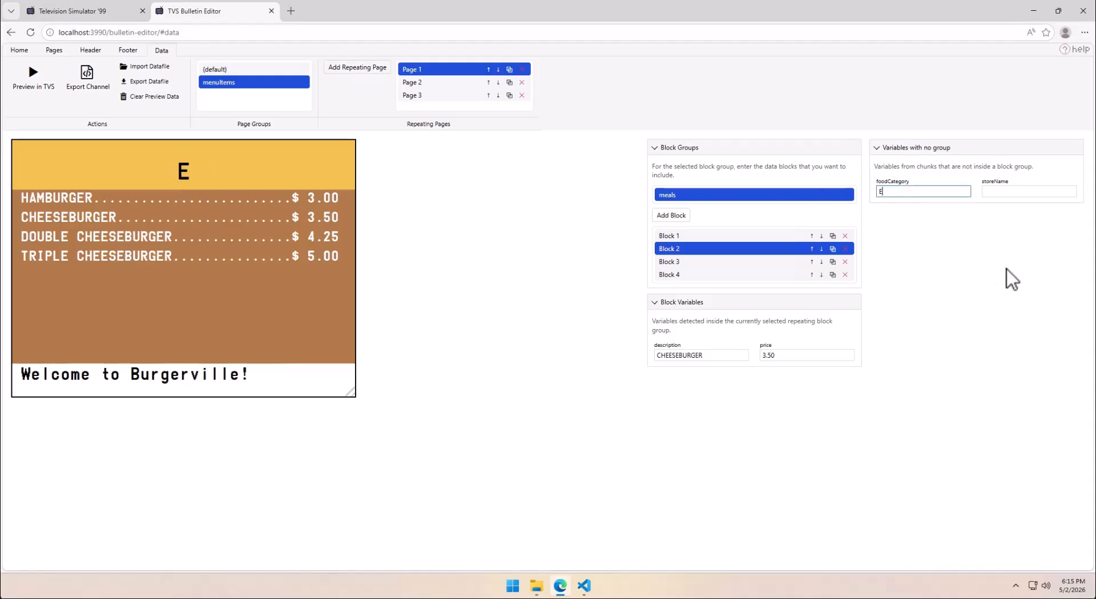
type("NTREES")
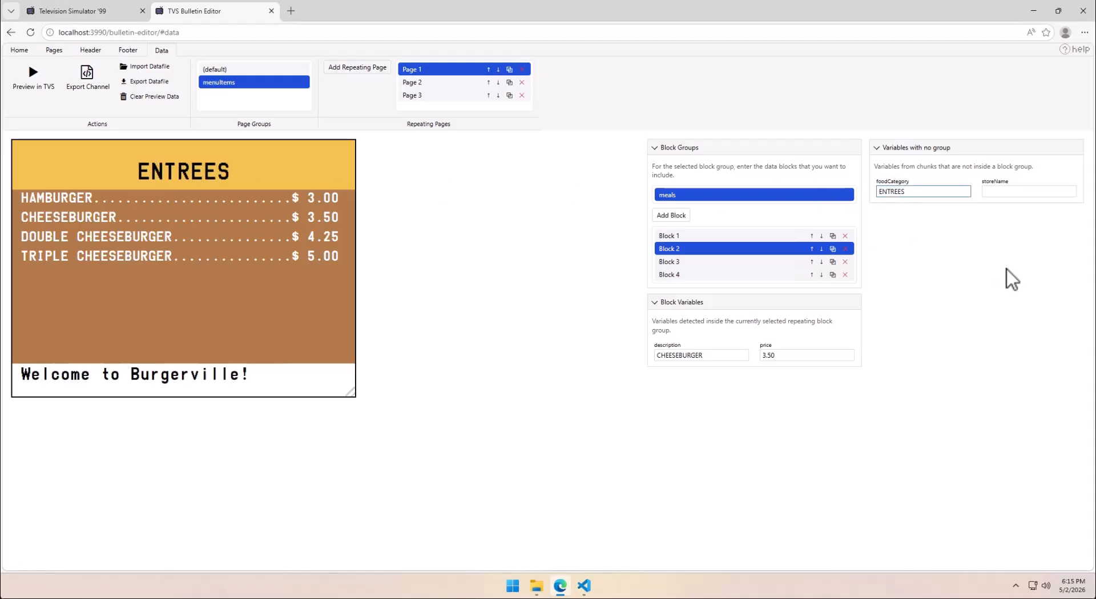
Try moving the TRIPLE CHEESEBURGER block up and back down, and duplicate it and delete the copy
left_click(669, 278)
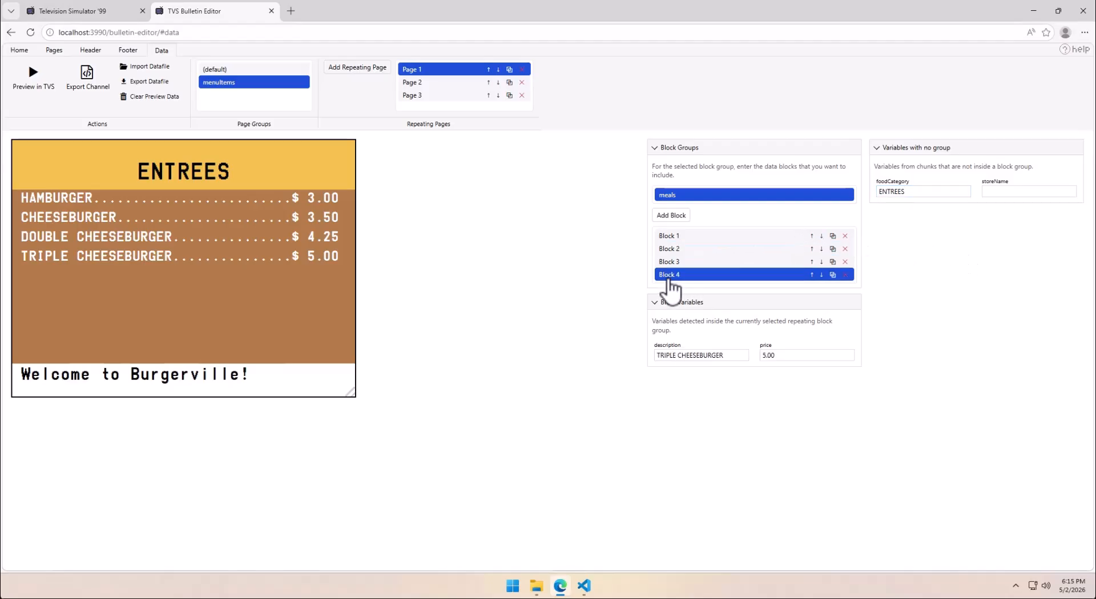
left_click(812, 275)
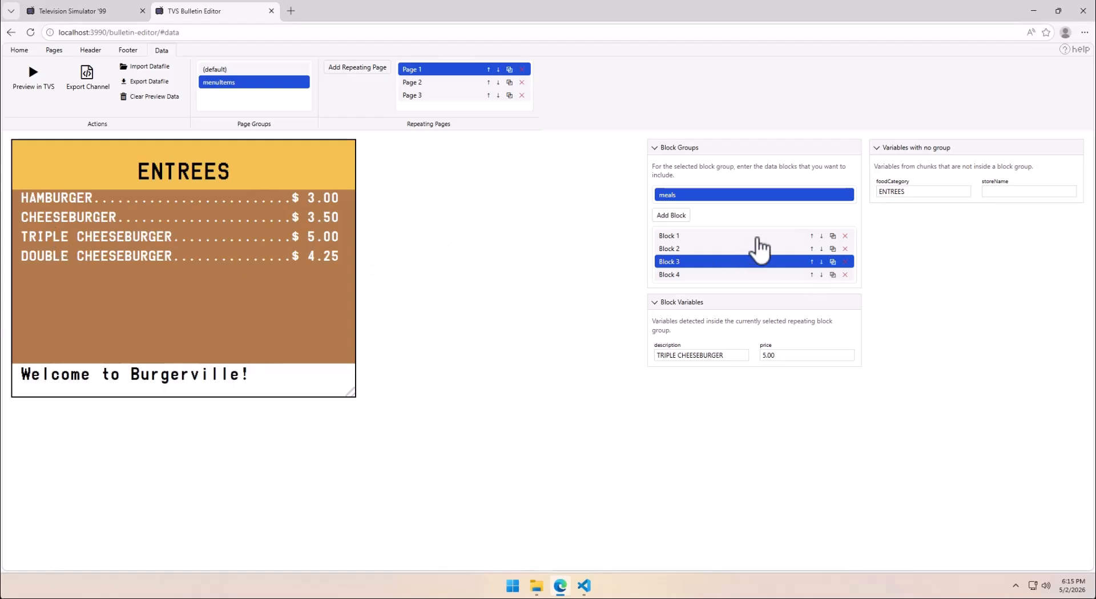
left_click(822, 262)
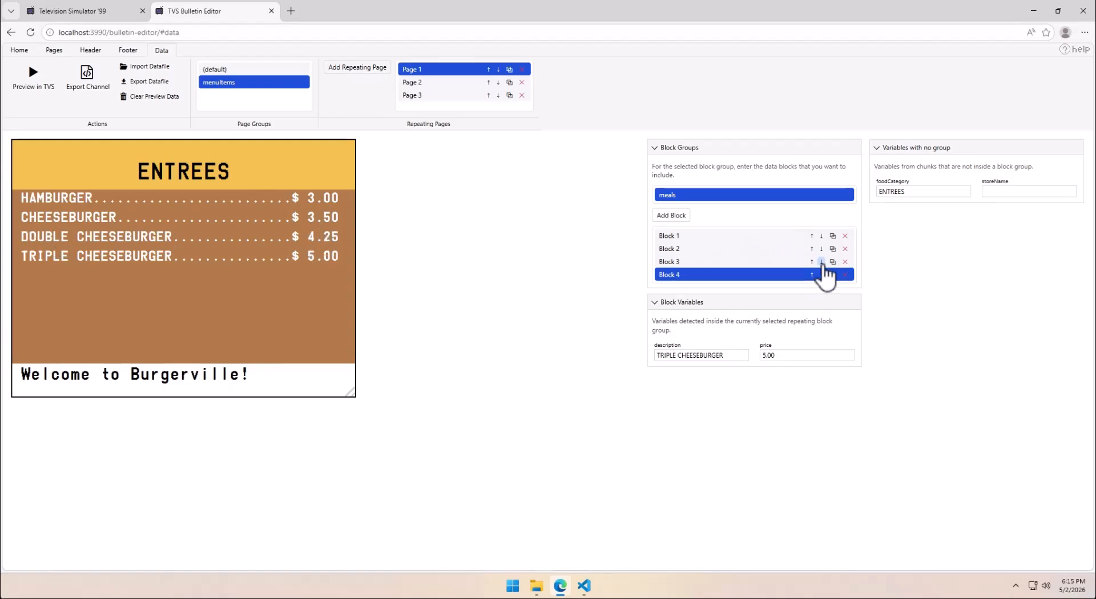
left_click(832, 275)
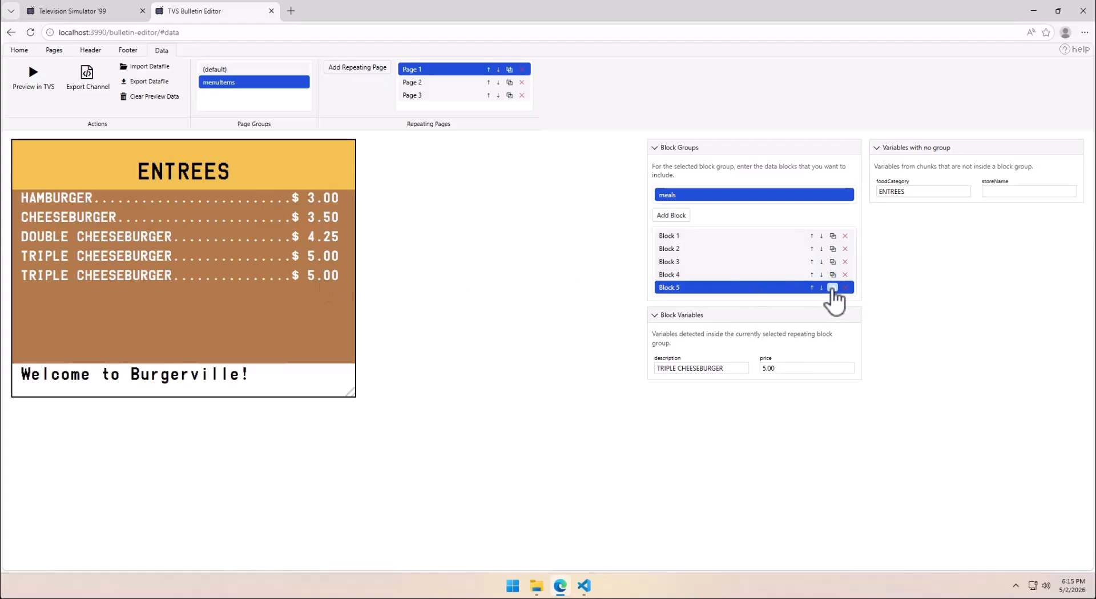
left_click(846, 288)
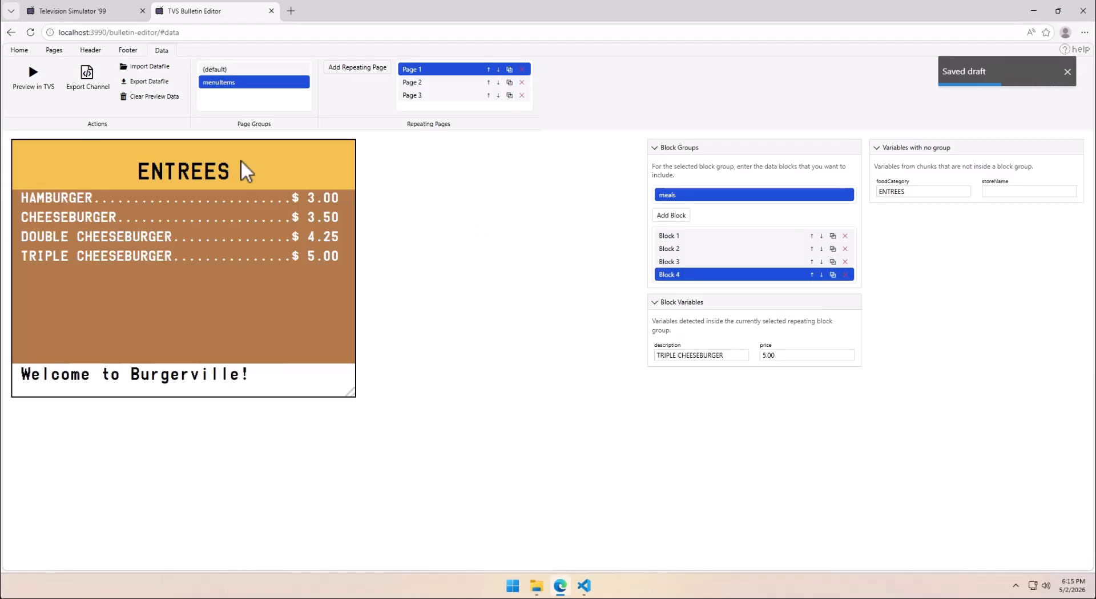
Export the bulletin project as a JSON file and bring up the dynamic-data folder in File Explorer
left_click(48, 54)
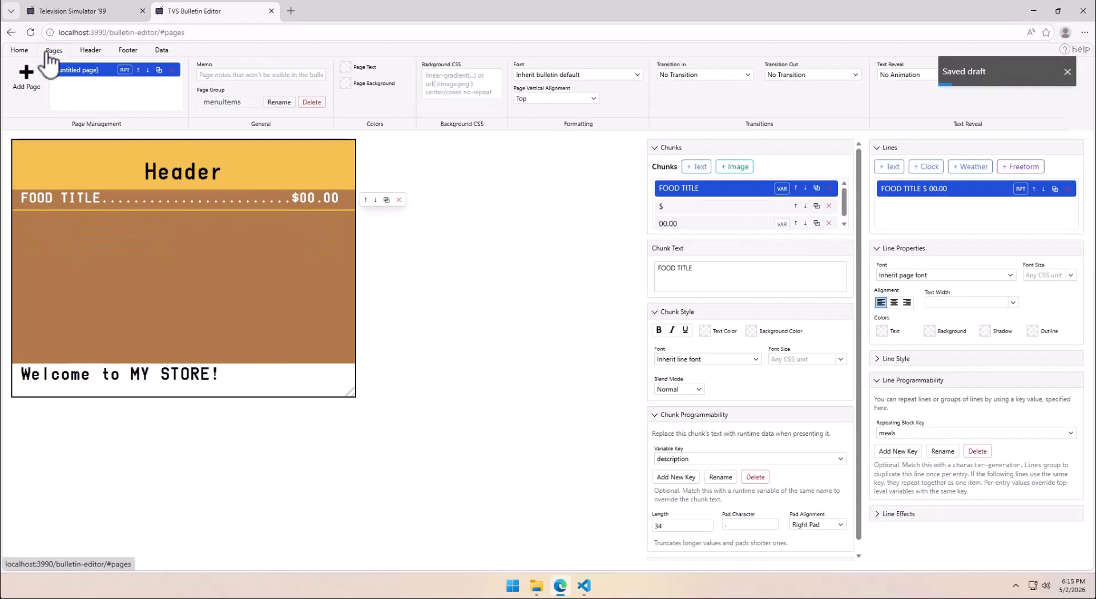
left_click(21, 54)
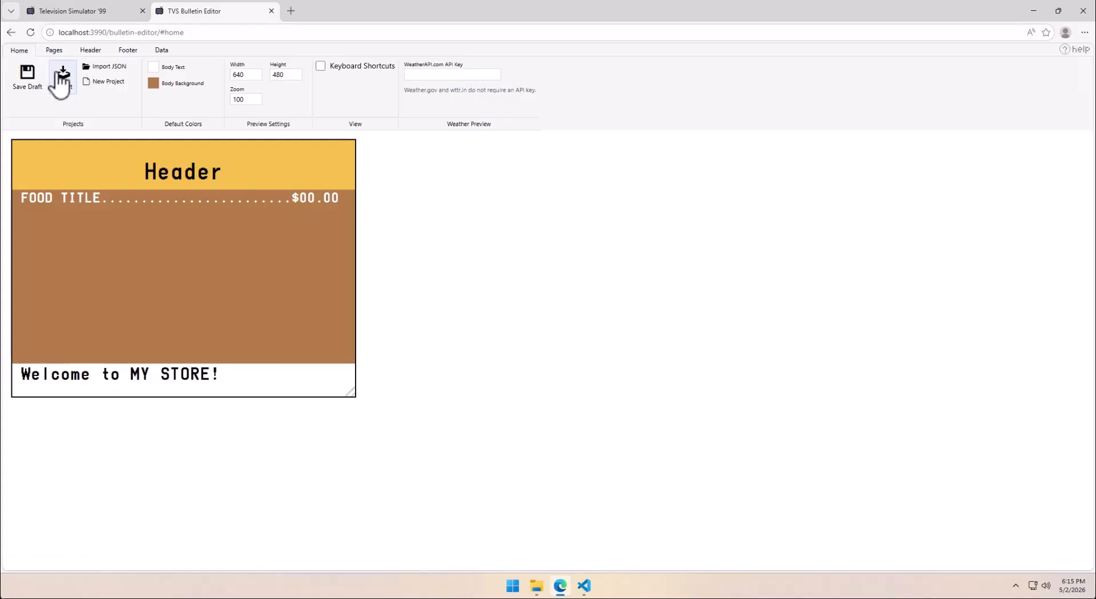
left_click(63, 81)
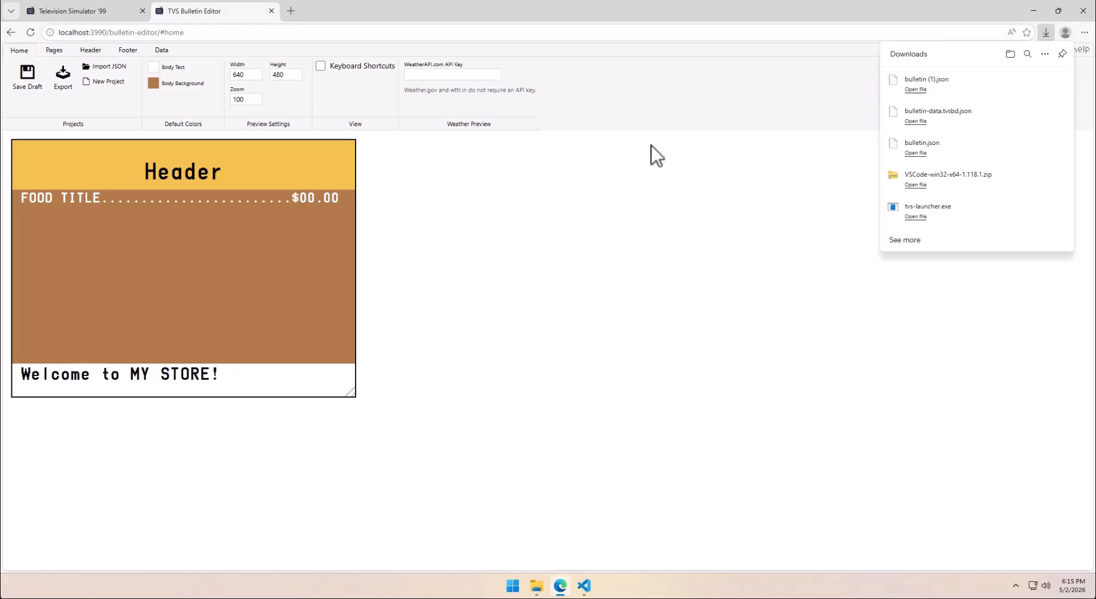
left_click(537, 588)
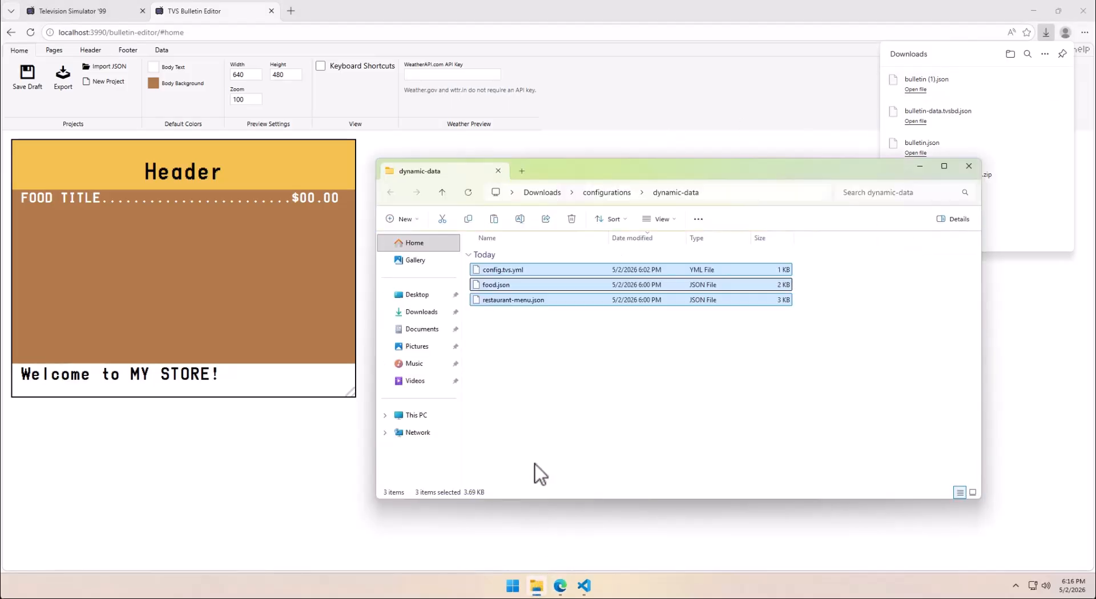
left_click(500, 359)
left_click(496, 284)
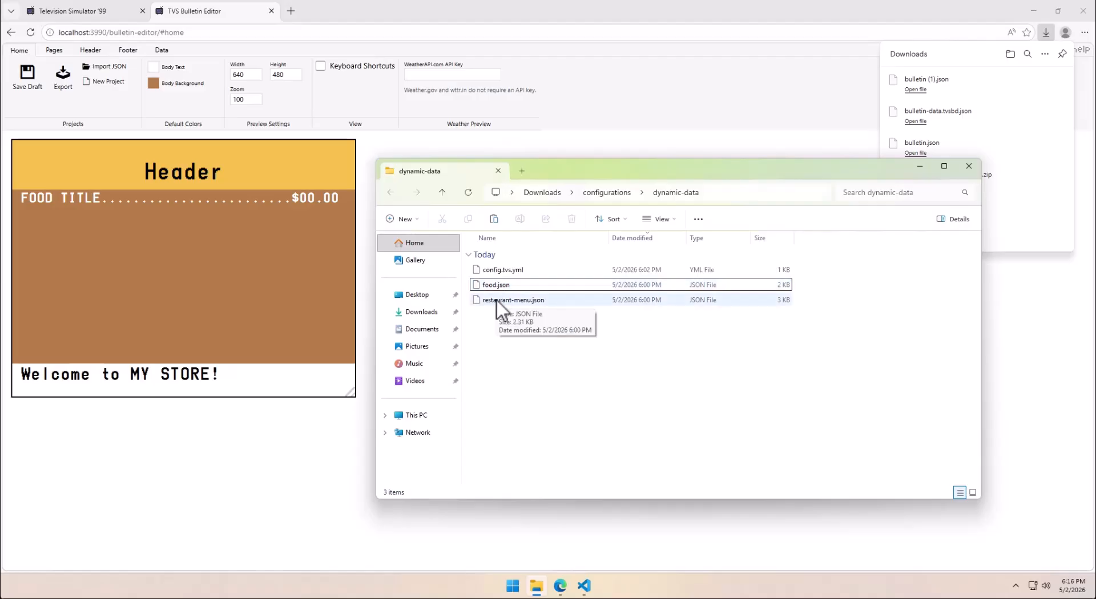
Locate the exported bulletin (1).json in the Downloads folder and rename it restaurant-menu.json
left_click(1046, 79)
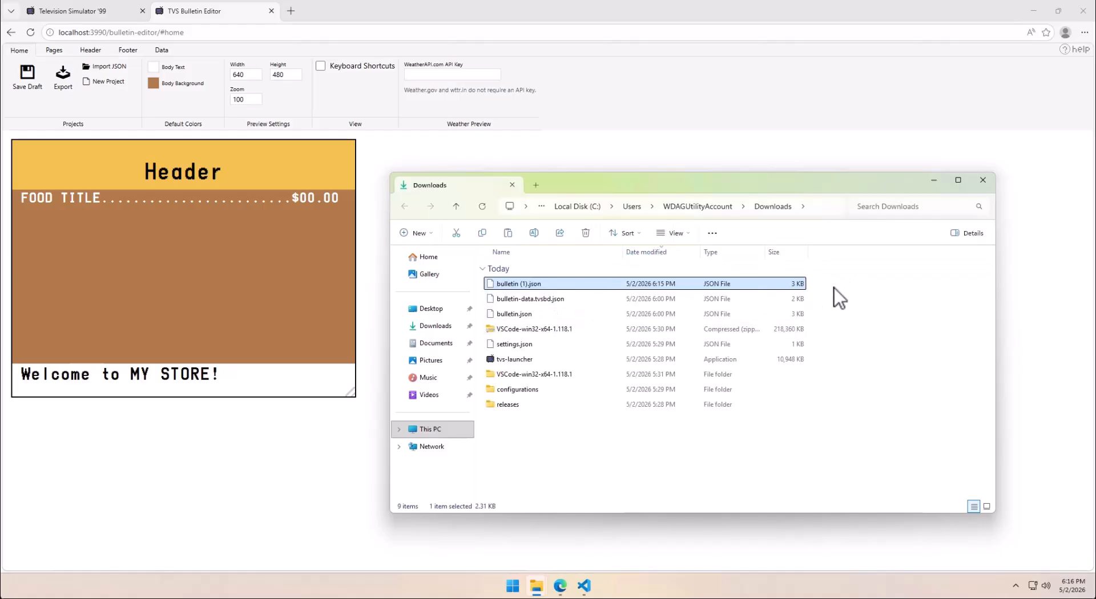
left_click(835, 289)
left_click(645, 281)
key("F2")
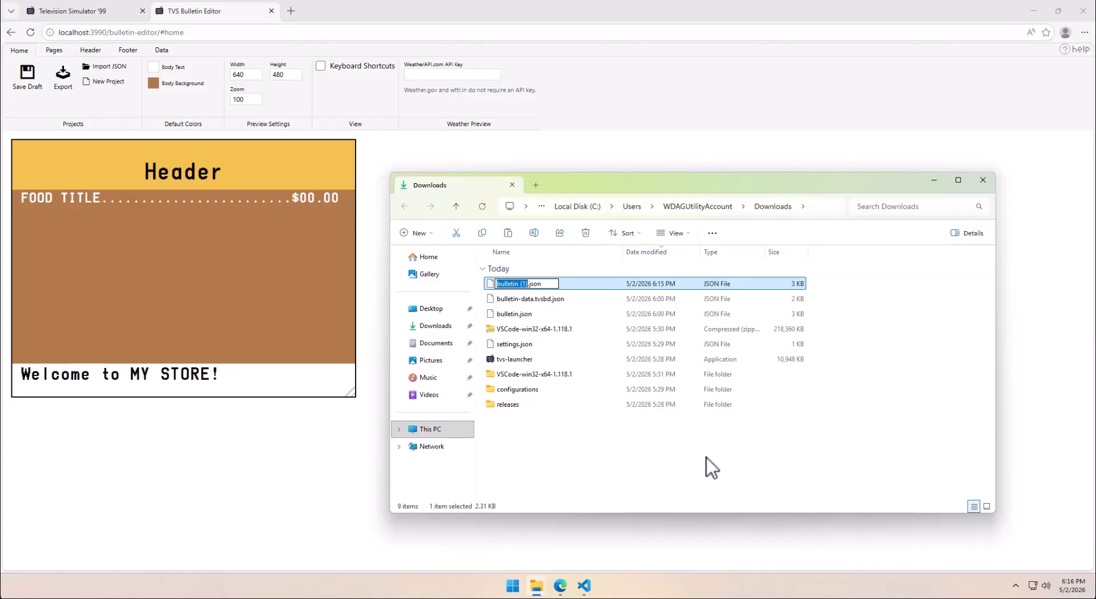
type("REStaurant-menu")
key("Return")
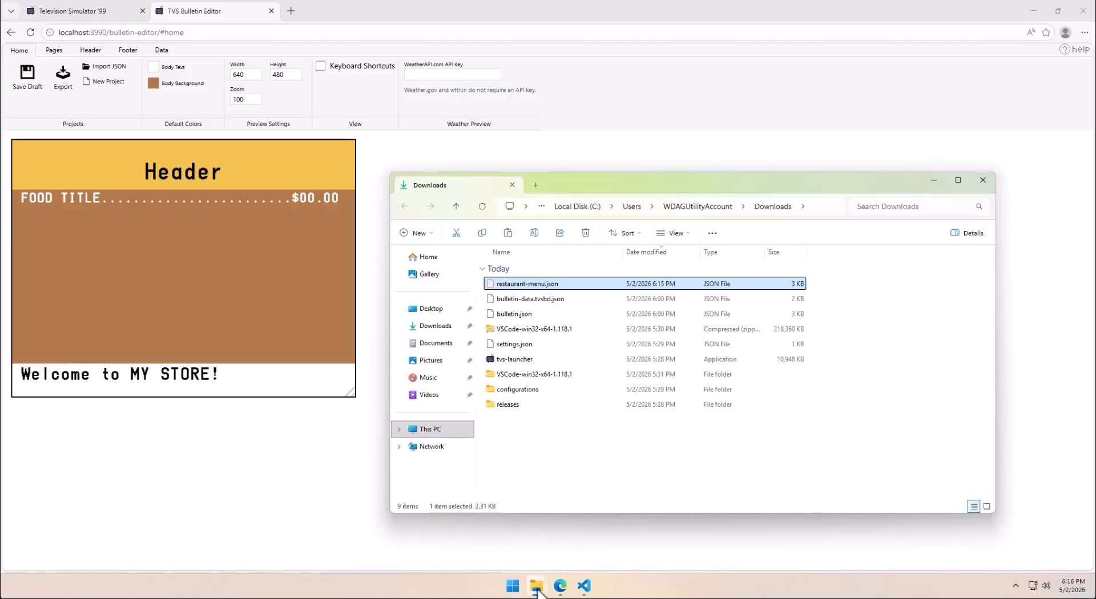
Replace the old restaurant-menu.json in the dynamic-data folder with the newly renamed file from Downloads
mouse_move(536, 586)
left_click(485, 526)
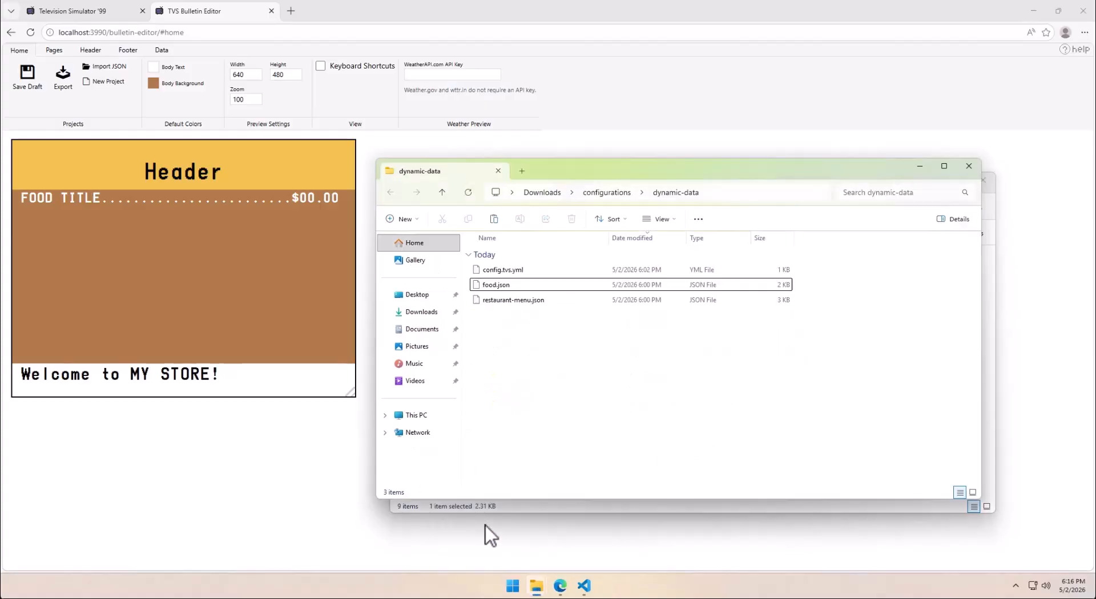
left_click(519, 303)
key("Delete")
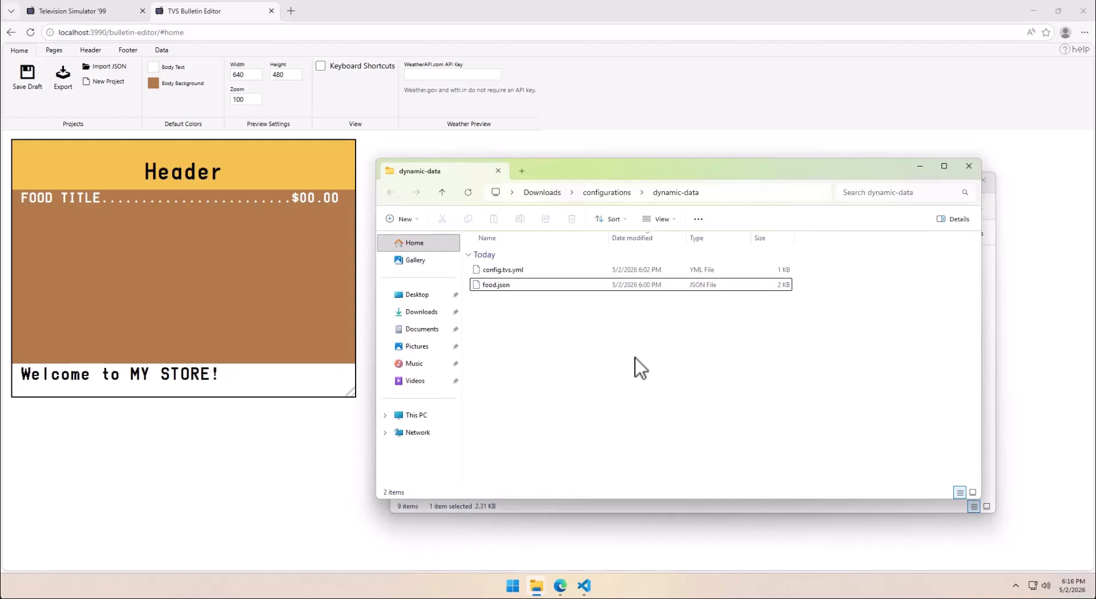
key("ctrl+z")
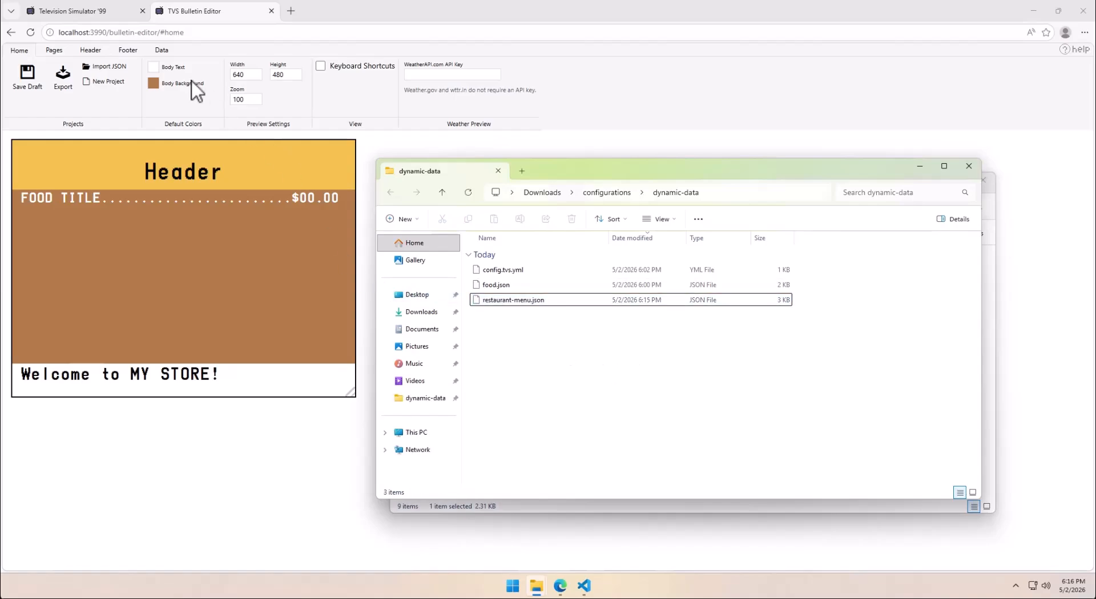
Export the preview data as a datafile and rename bulletin-data.tvsbd.json in the Downloads folder to food.json
left_click(159, 51)
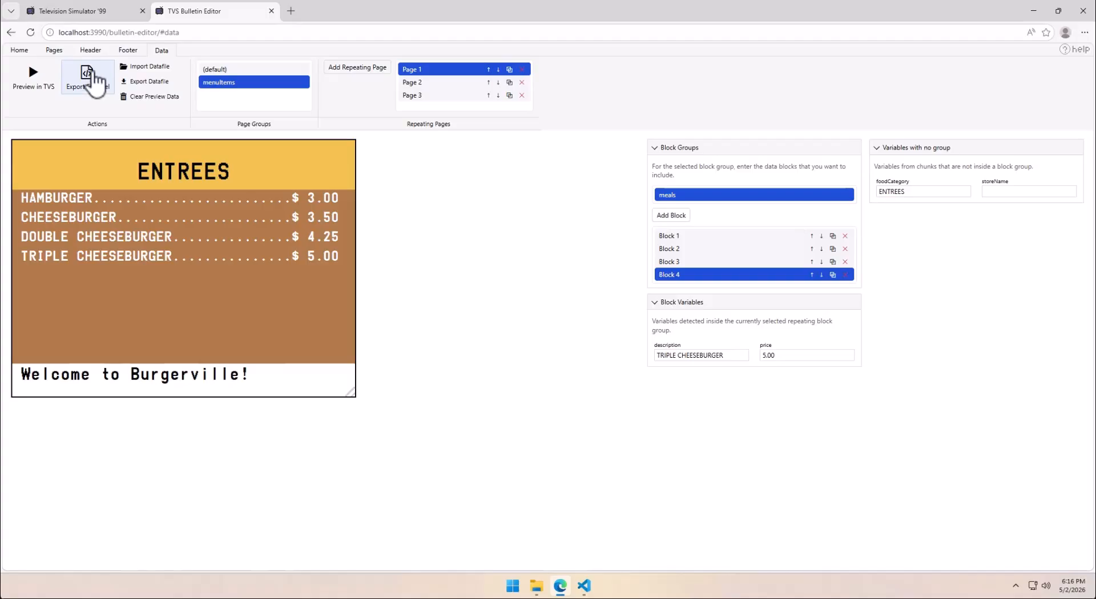
left_click(143, 91)
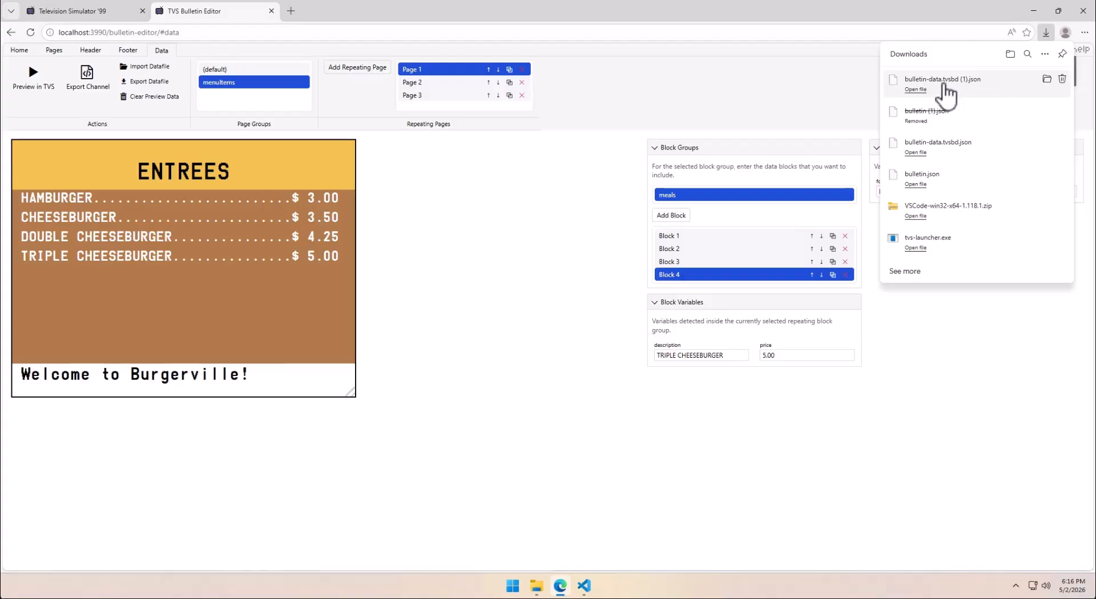
left_click(1046, 79)
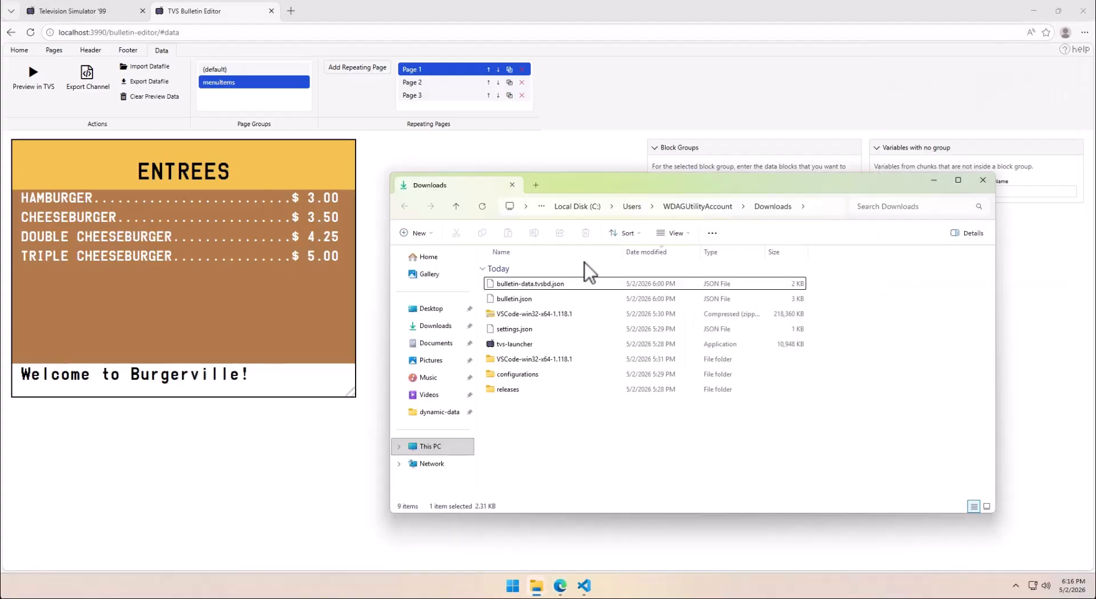
left_click(537, 284)
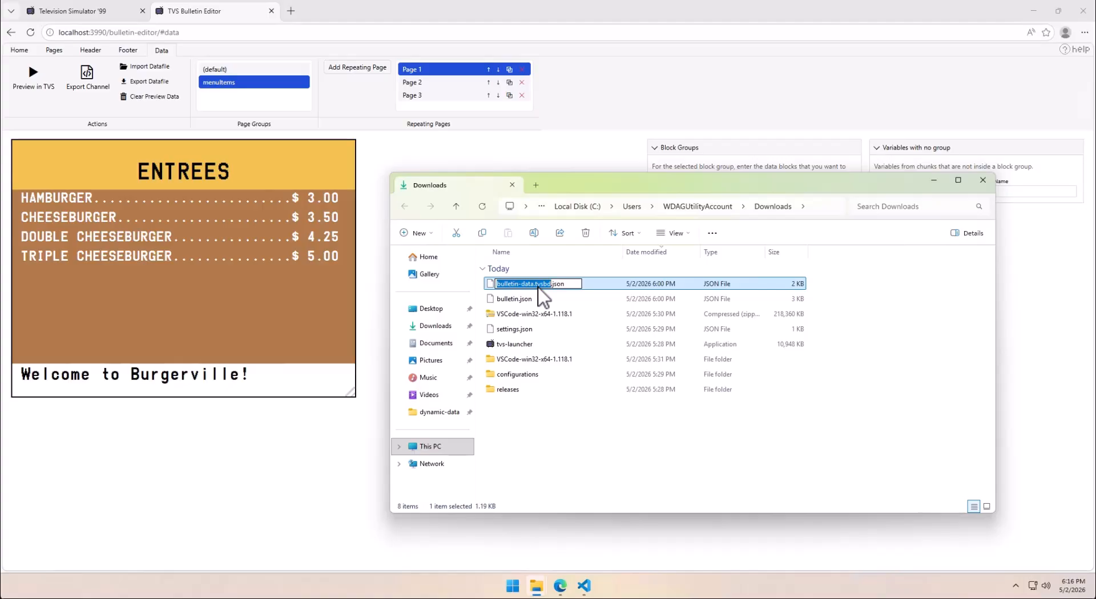
type("food")
key("Return")
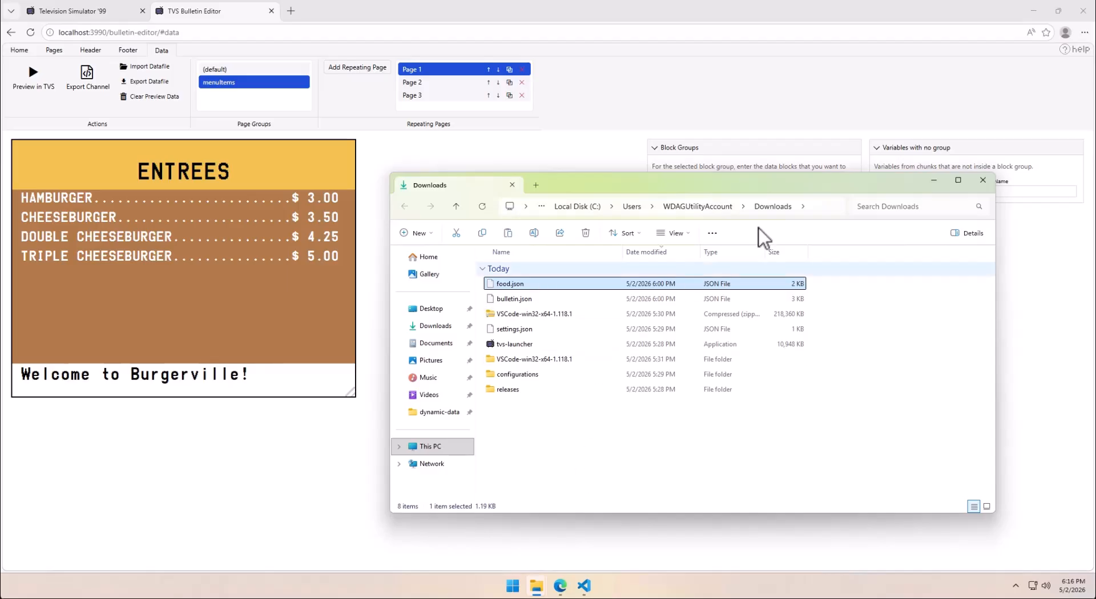
Replace the old food.json in the dynamic-data folder with the renamed datafile from Downloads
mouse_move(540, 586)
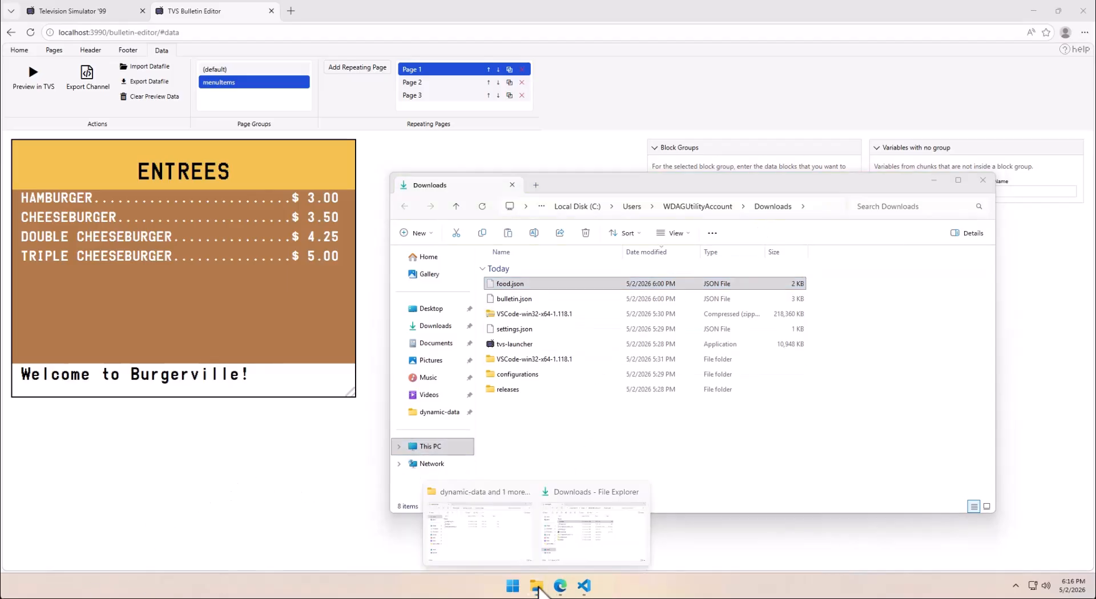
left_click(488, 520)
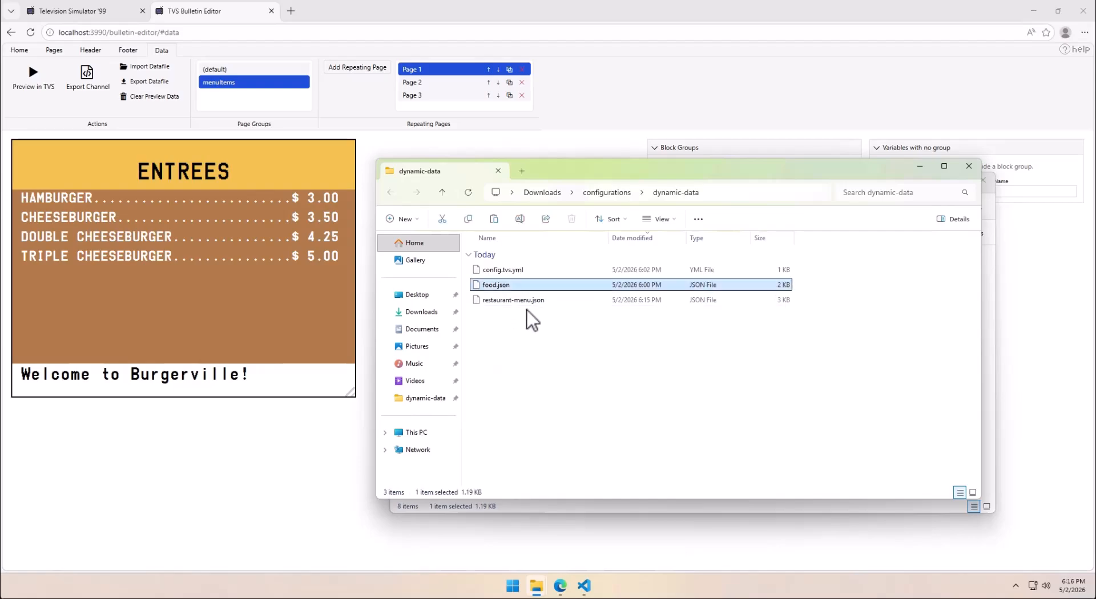
key("Delete")
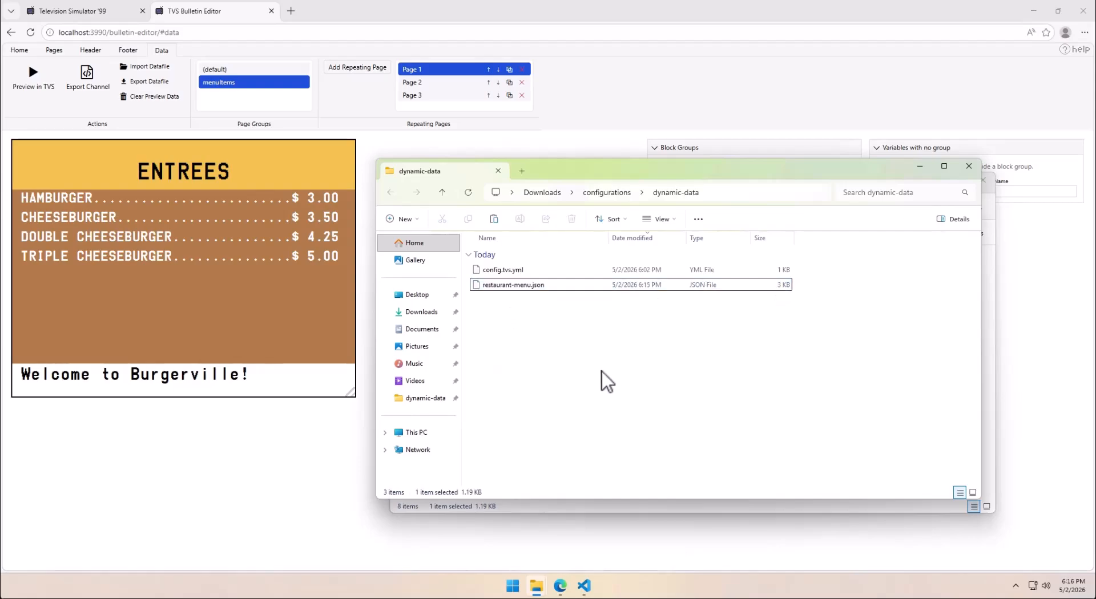
key("ctrl+z")
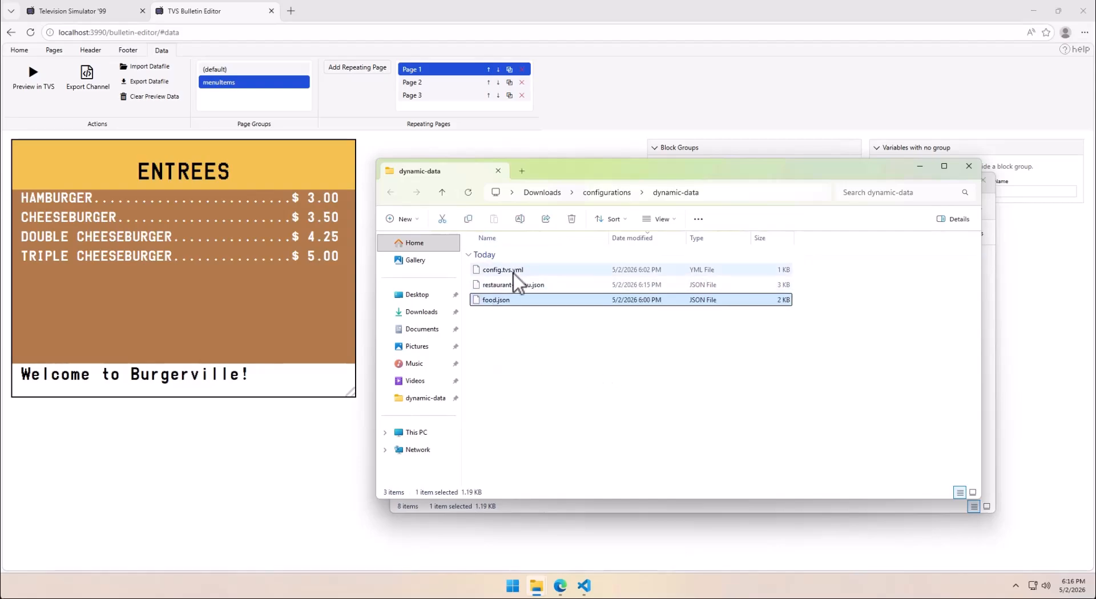
Examine config.tvs.yml in VS Code, checking the channel number and the character-generator's src and data paths, and return to the dynamic-data folder
left_click(584, 586)
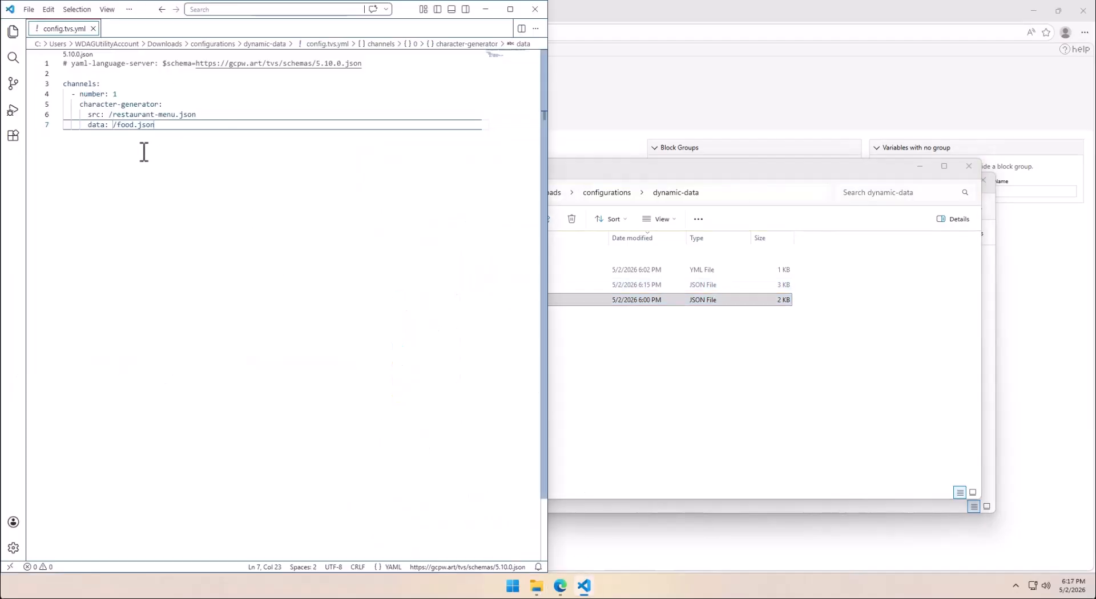
left_click(92, 93)
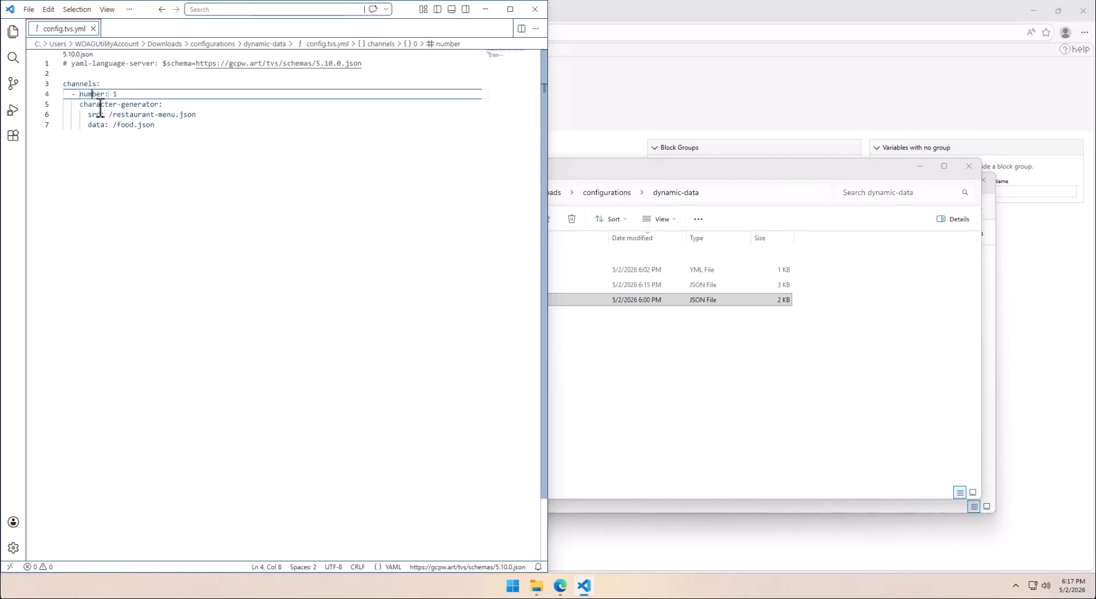
left_click_drag(101, 114, 213, 114)
left_click(213, 115)
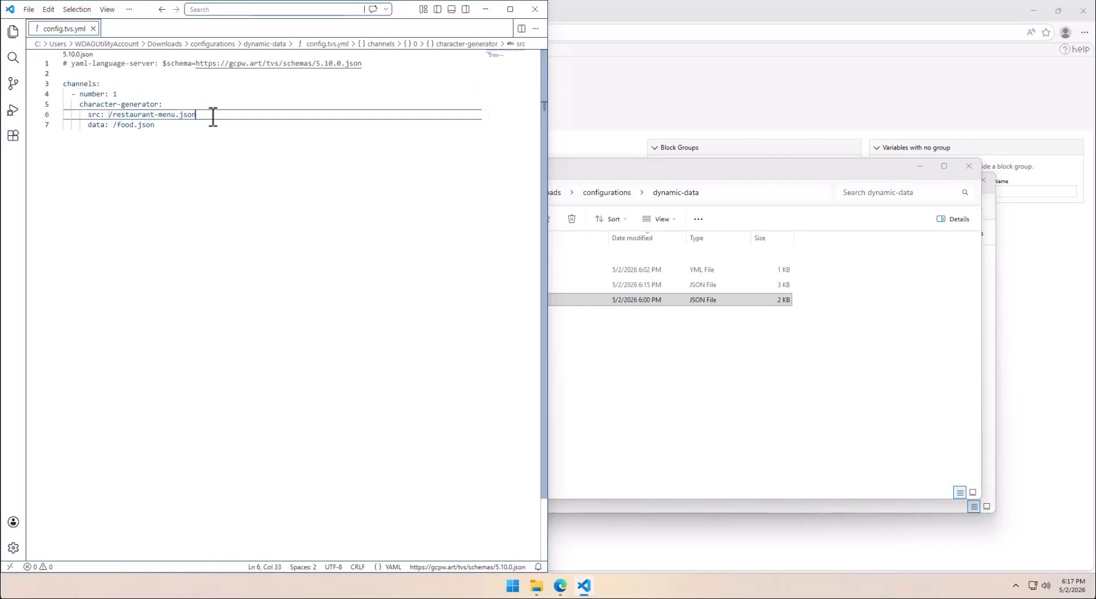
left_click(95, 129)
left_click_drag(114, 126, 158, 128)
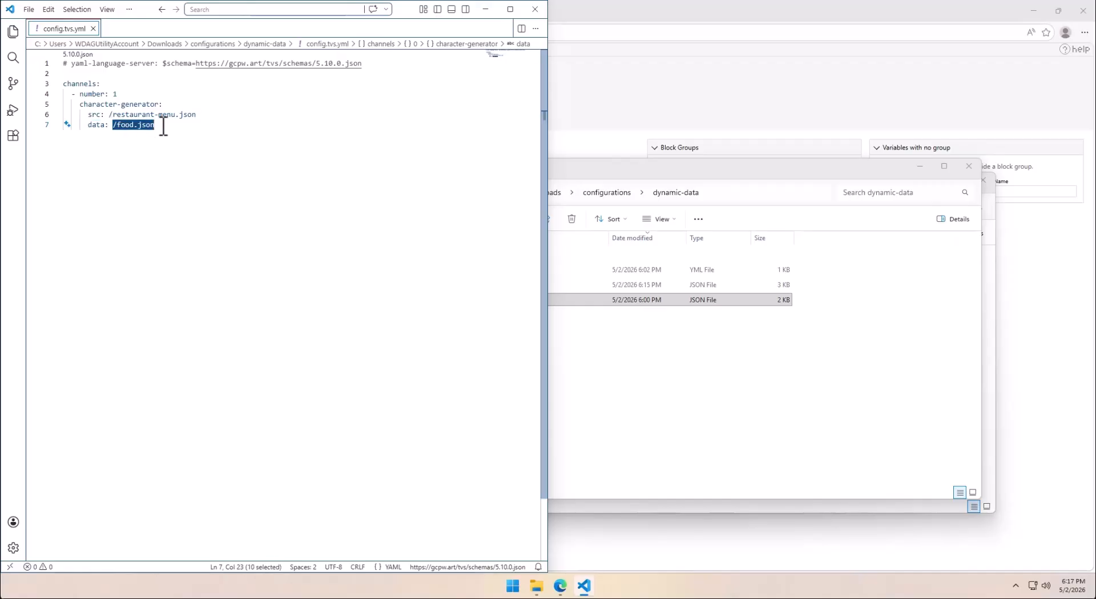
left_click(163, 126)
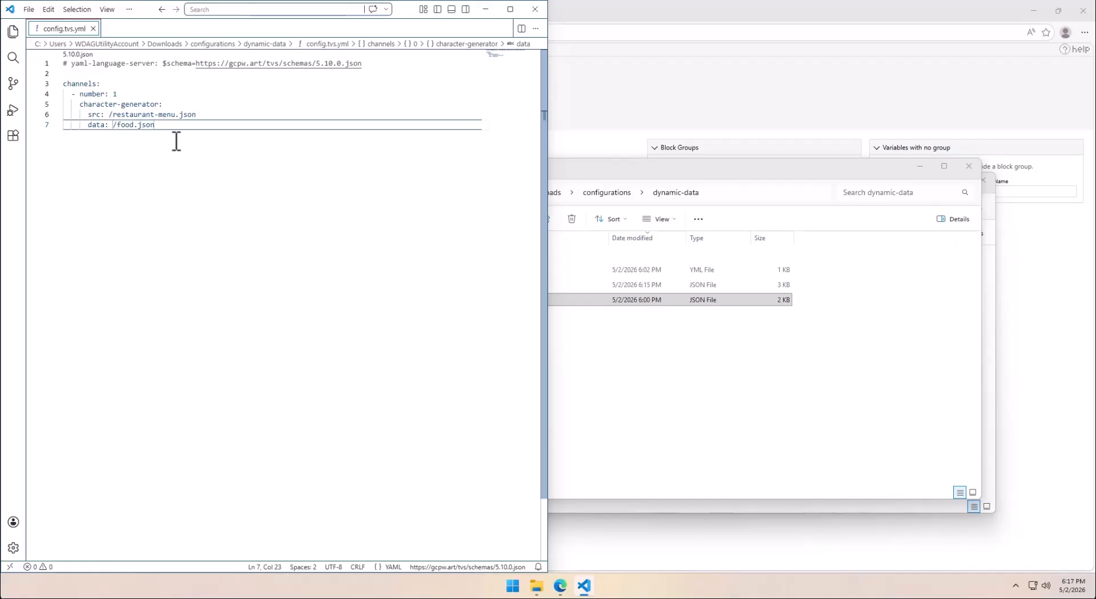
left_click(665, 381)
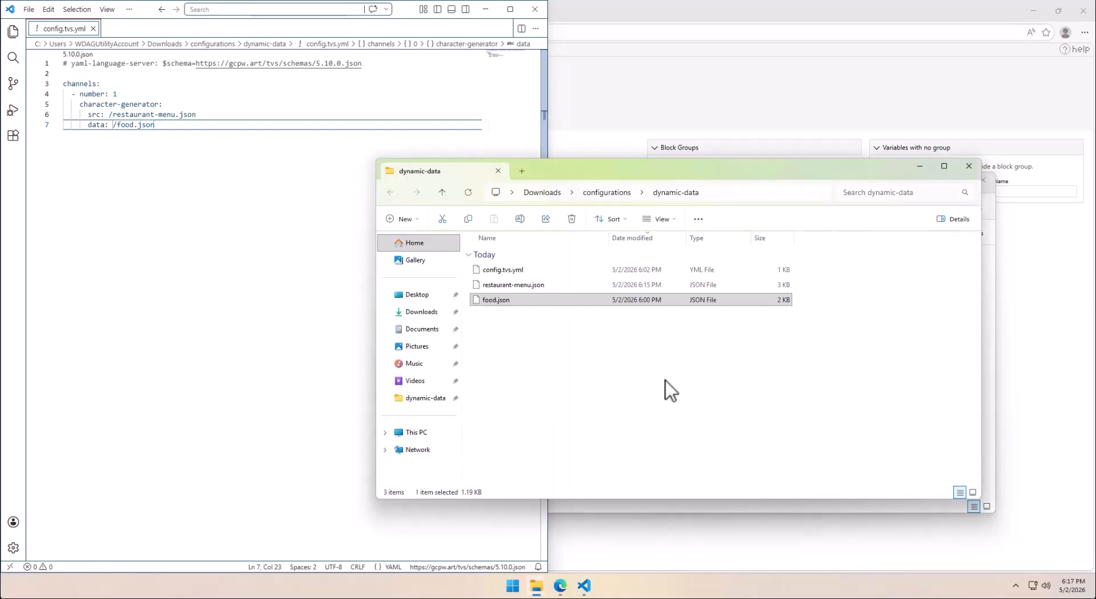
Return to the bulletin editor in the browser and view the menu bulletin playing in Television Simulator '99
left_click(560, 586)
left_click(33, 74)
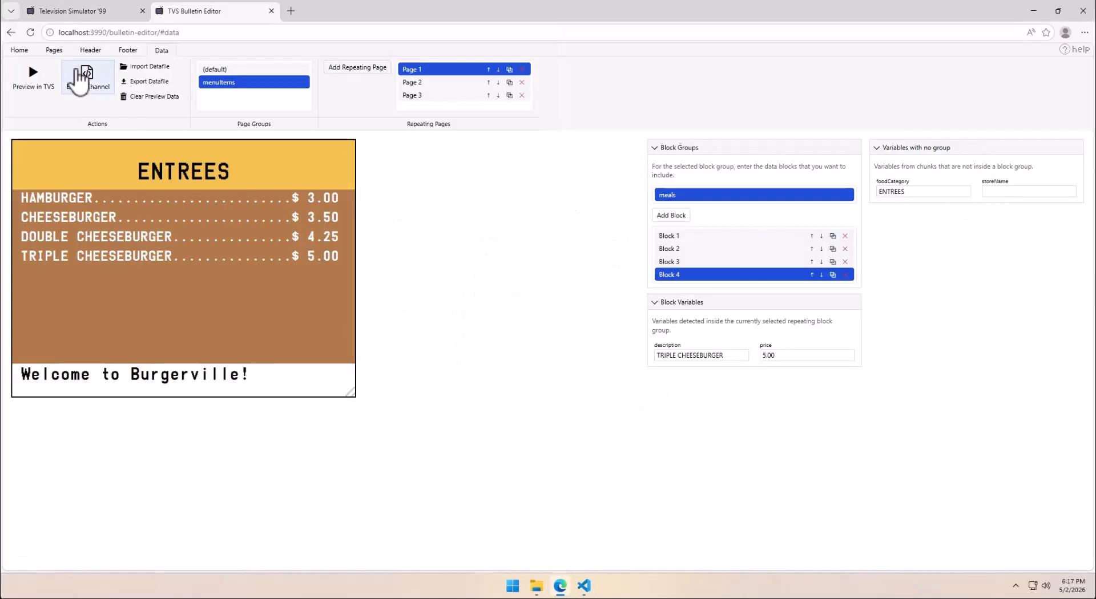
left_click(73, 11)
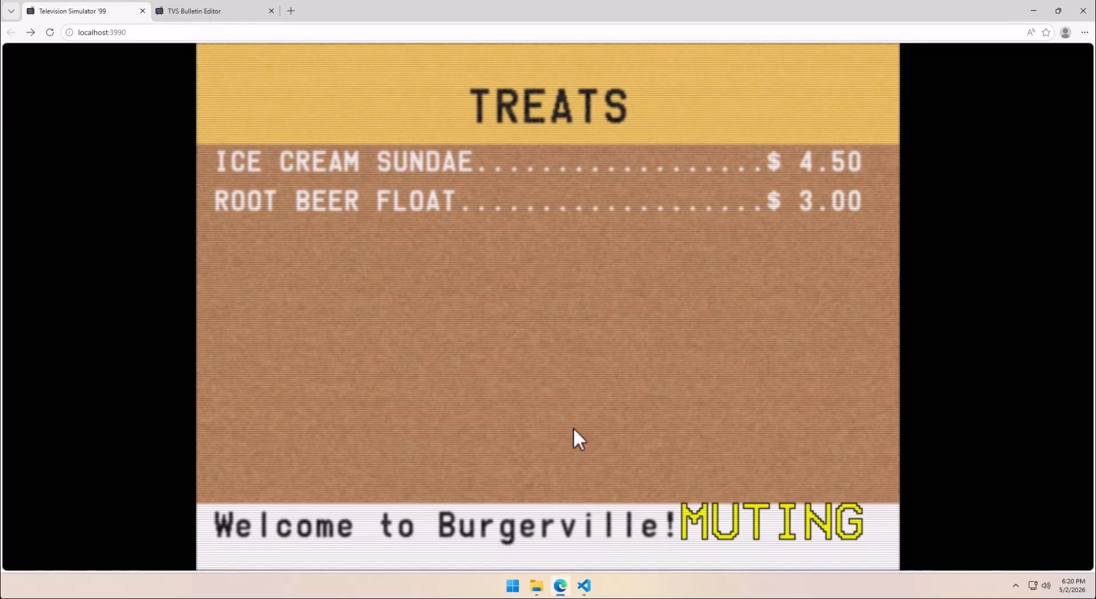
Switch to VS Code and examine food.json from the global variables through the menuItems pages to the first page's variables and meals lines
left_click(584, 586)
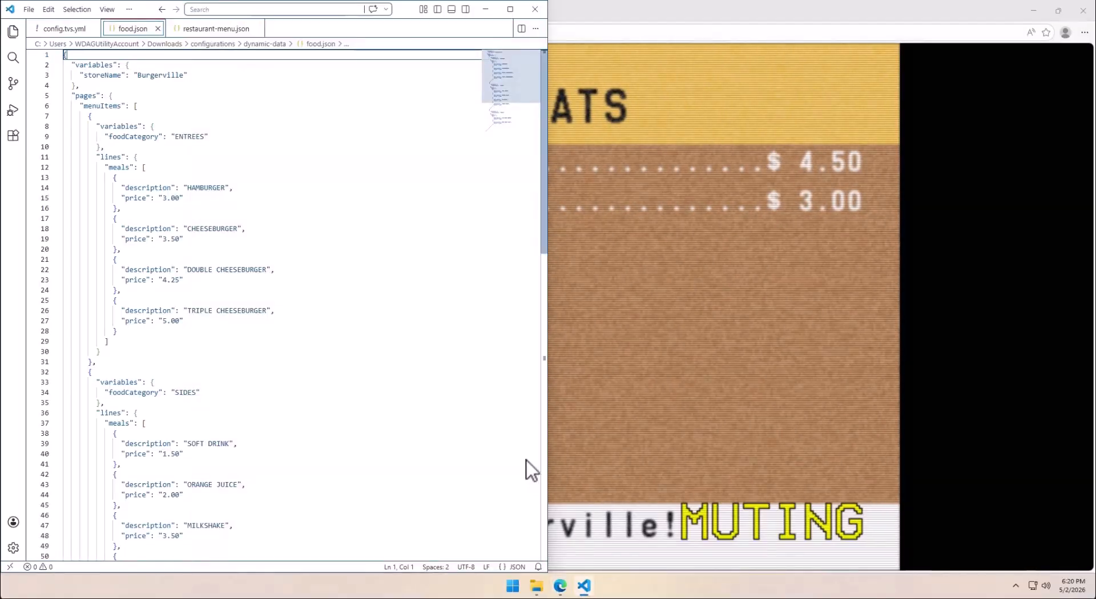
left_click(84, 67)
left_click(149, 75)
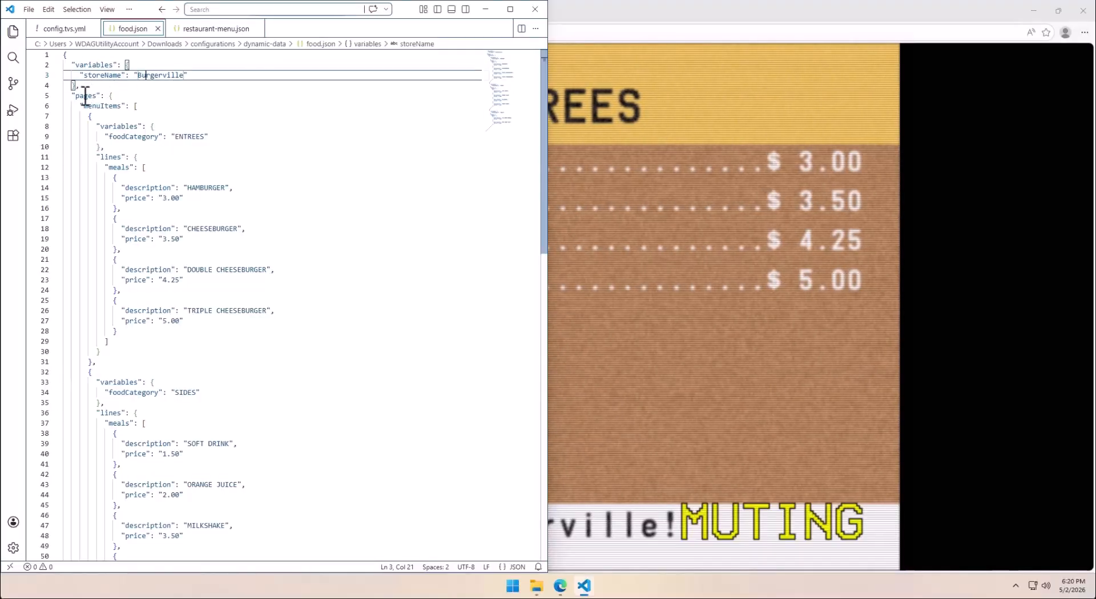
left_click(86, 96)
left_click(93, 106)
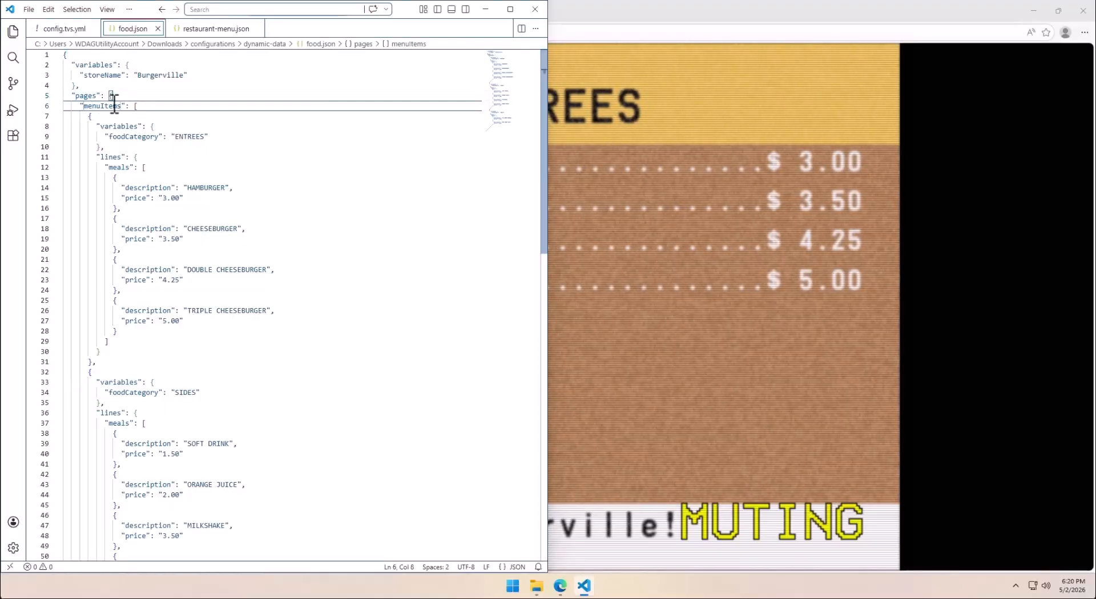
left_click(117, 126)
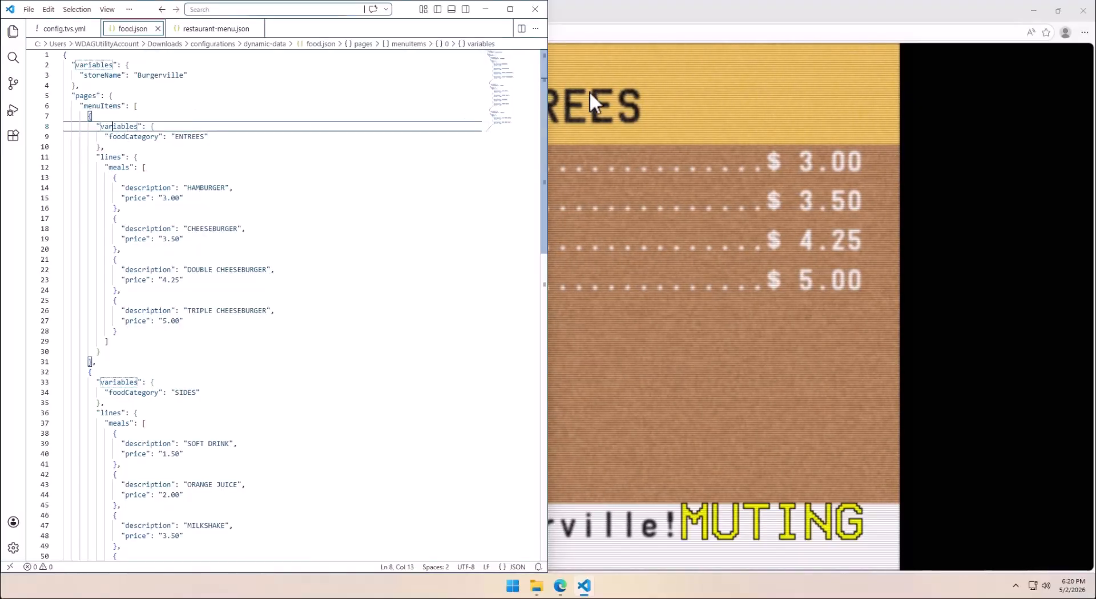
left_click(115, 167)
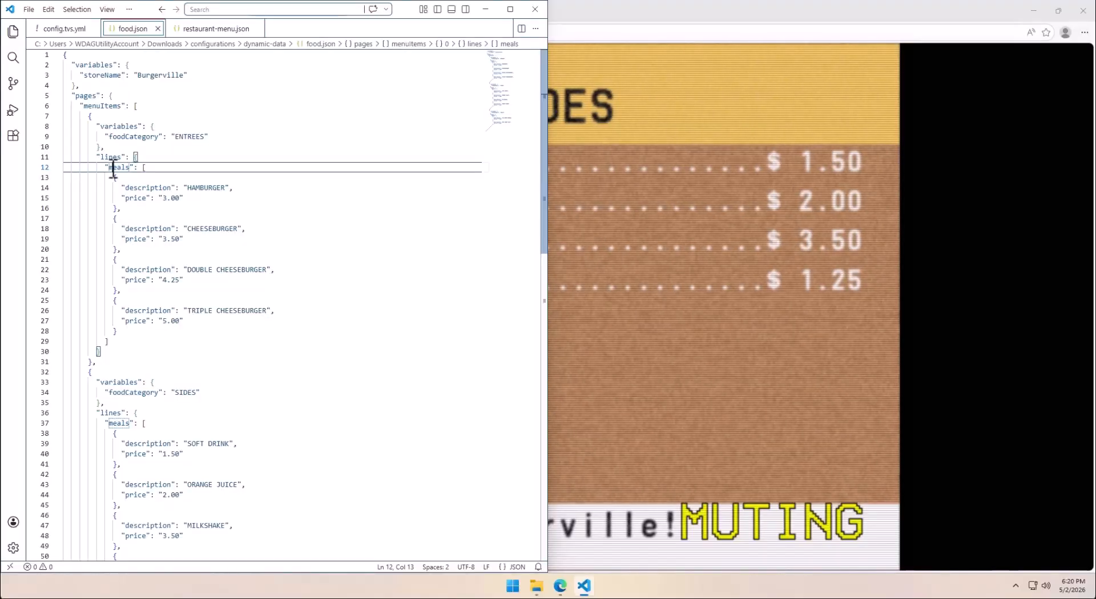
double_click(112, 167)
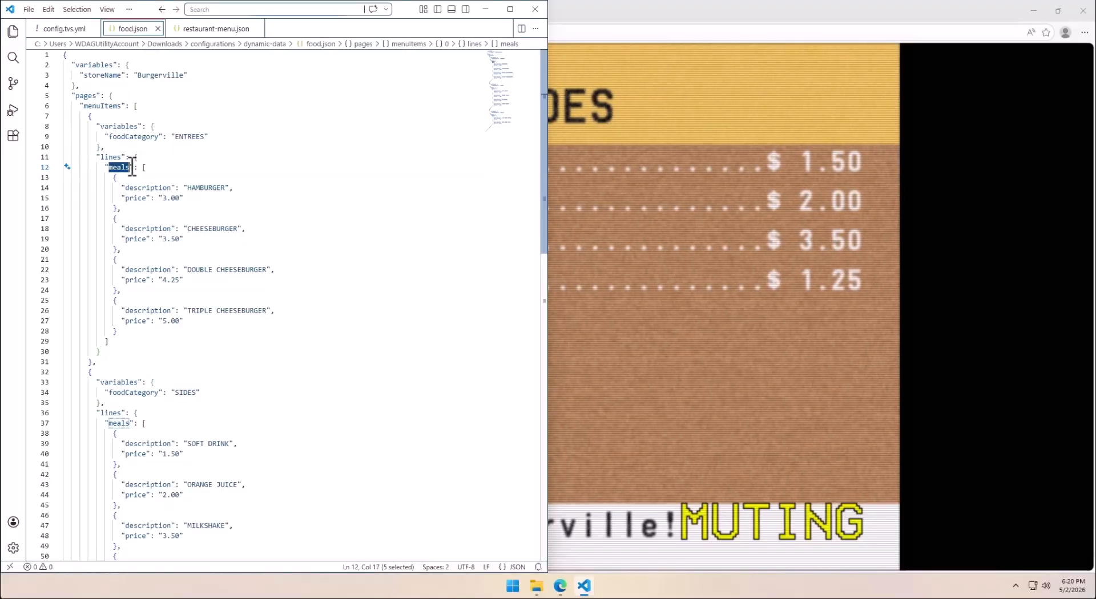
left_click(130, 171)
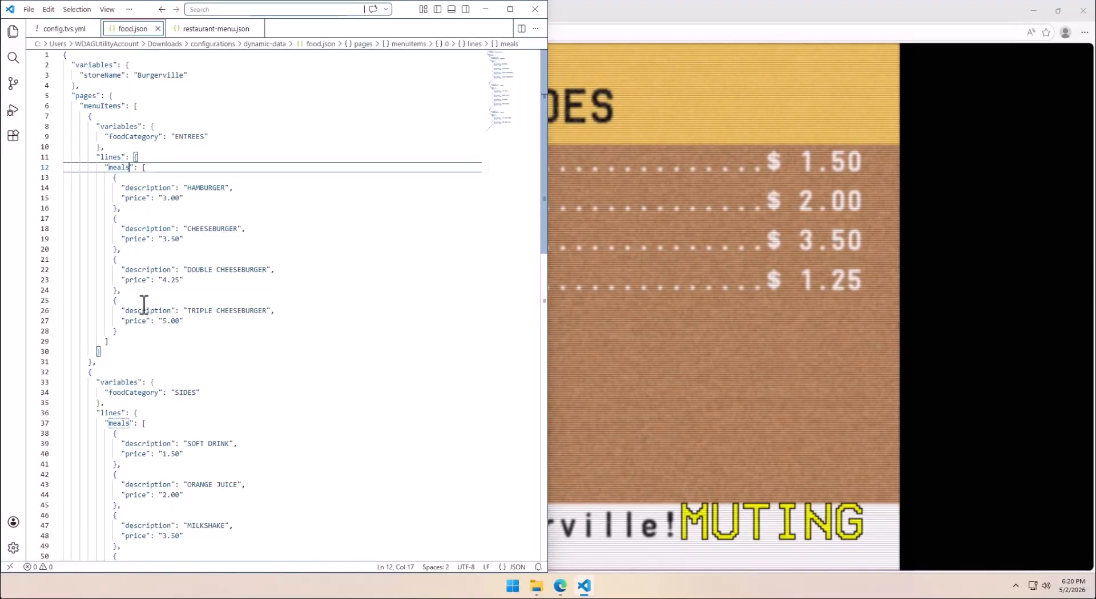
Examine the variables and meals entries of the SIDES and TREATS pages in food.json, and return to the file's start
scroll(143, 326, "down", 6)
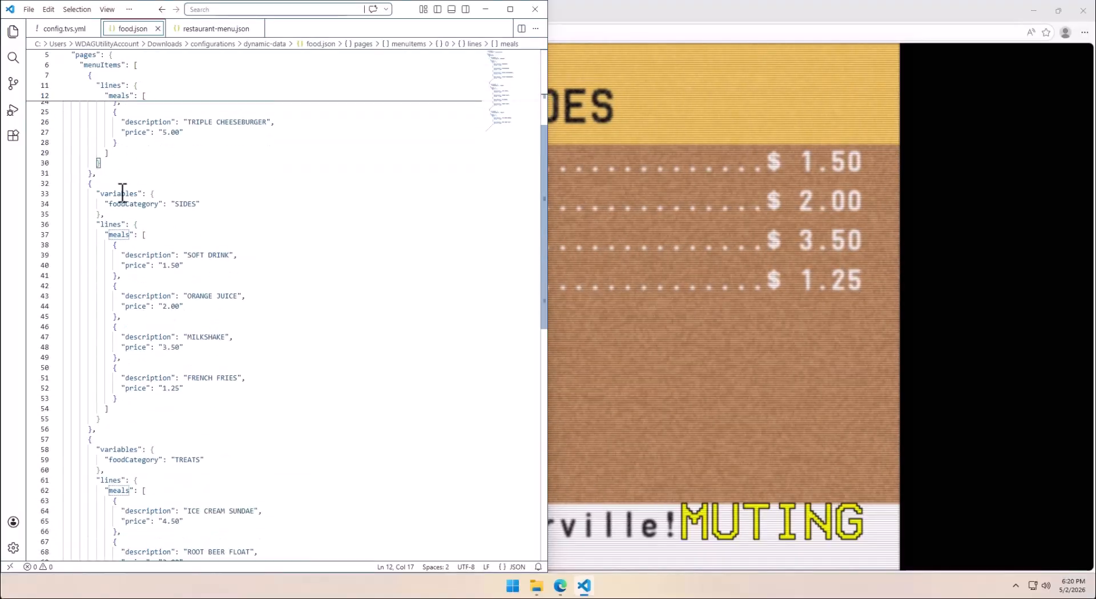
left_click(111, 194)
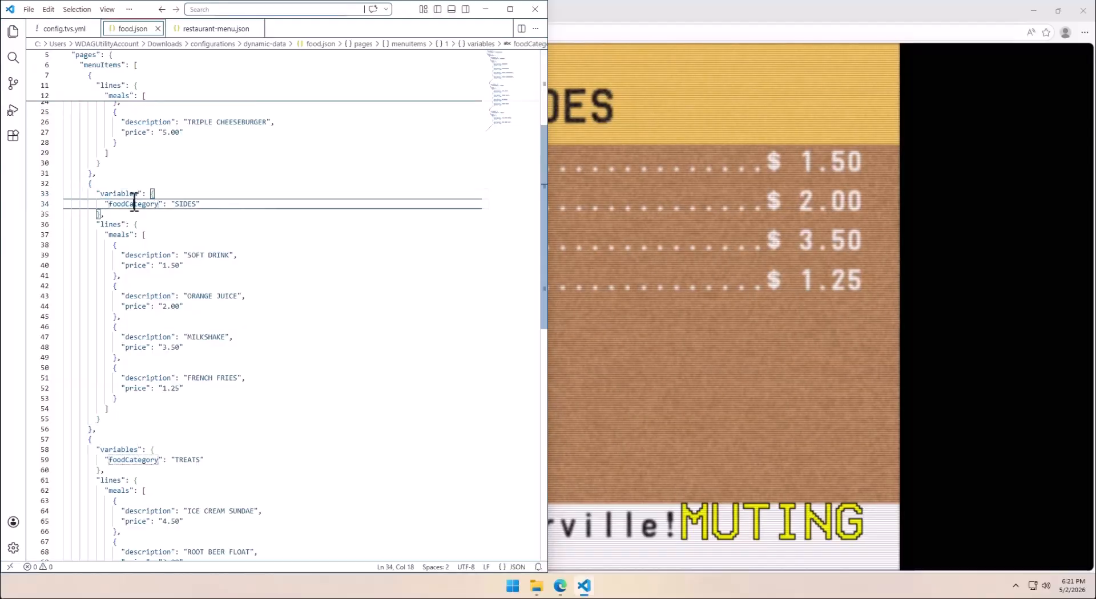
left_click(127, 235)
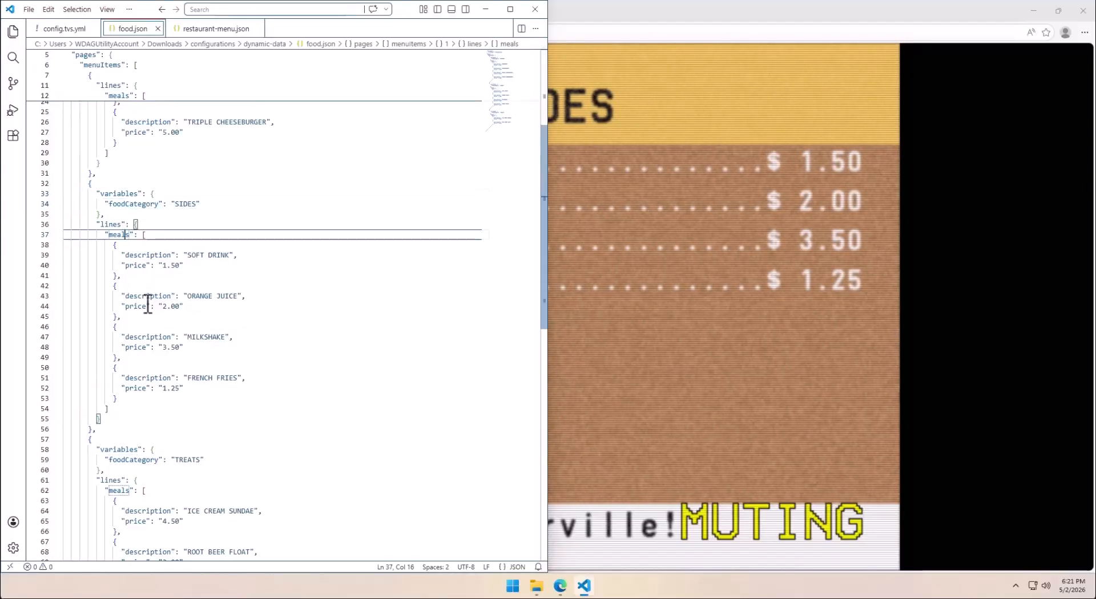
scroll(150, 396, "down", 4)
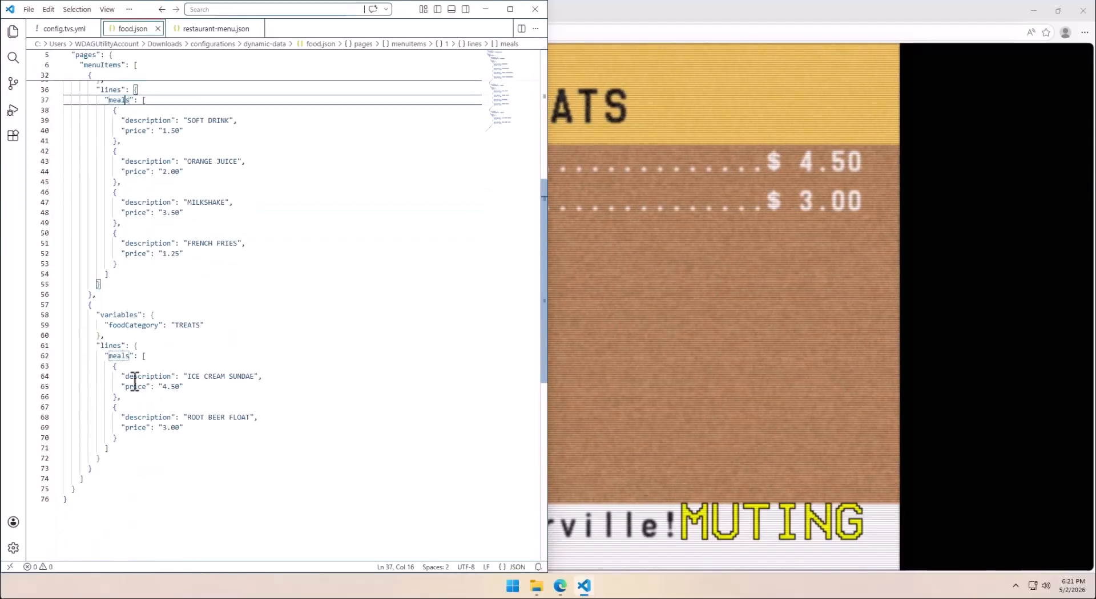
scroll(142, 434, "up", 11)
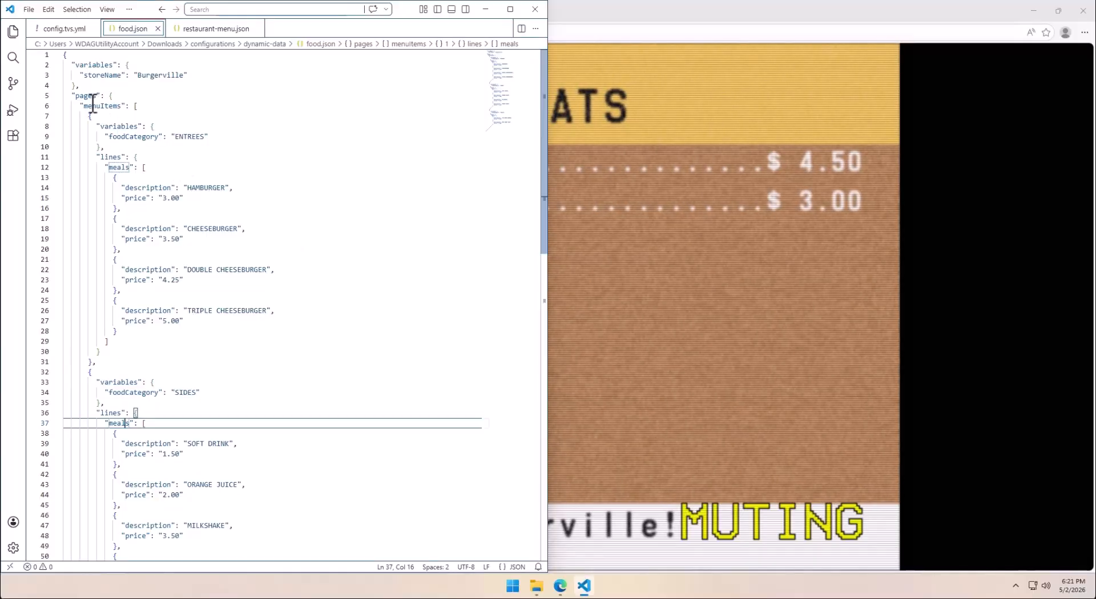
Review the global storeName key and its value in food.json, and how menuItems is nested under pages
double_click(79, 65)
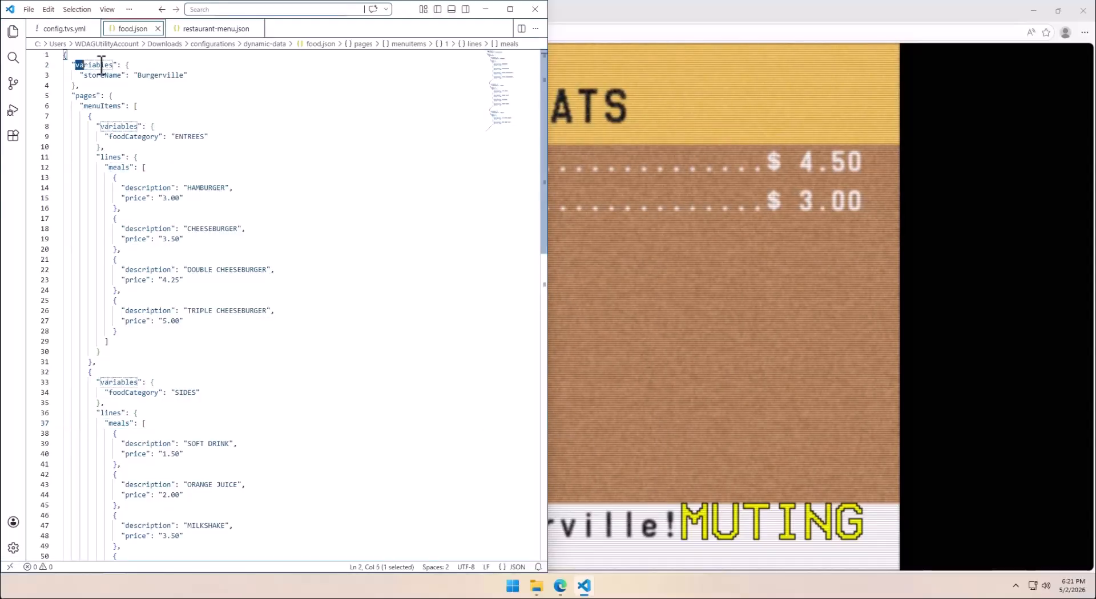
left_click(86, 75)
left_click(136, 76, "shift")
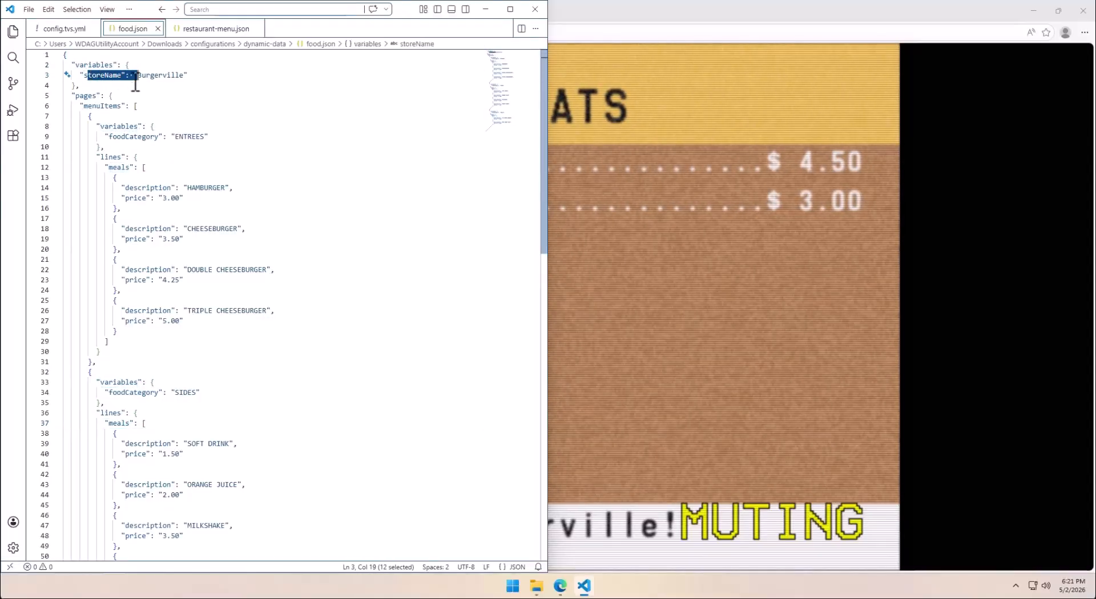
double_click(176, 75)
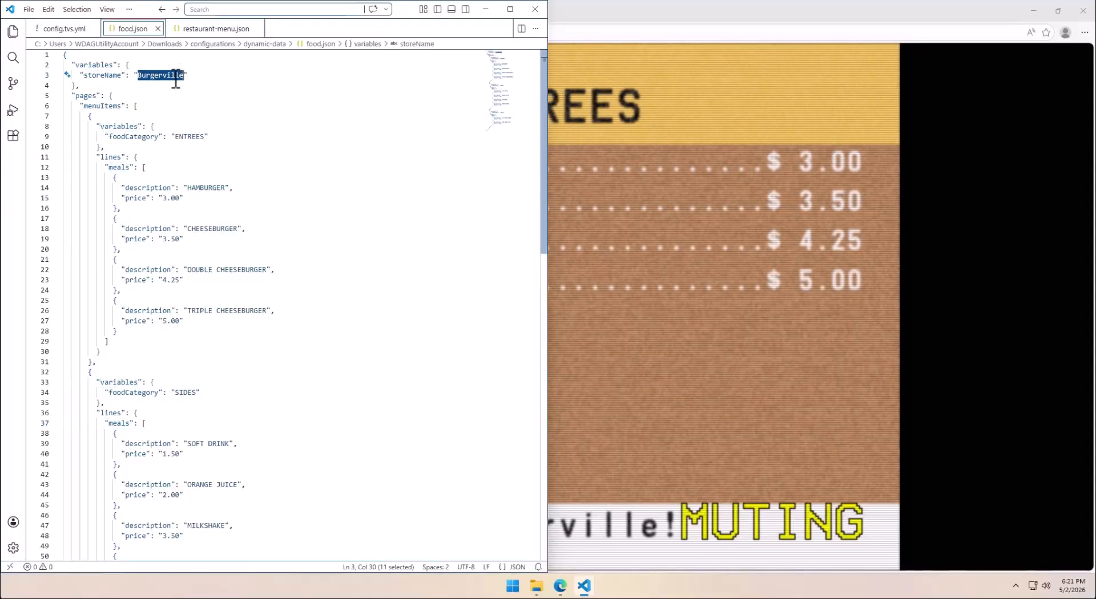
left_click(84, 98)
left_click(98, 107)
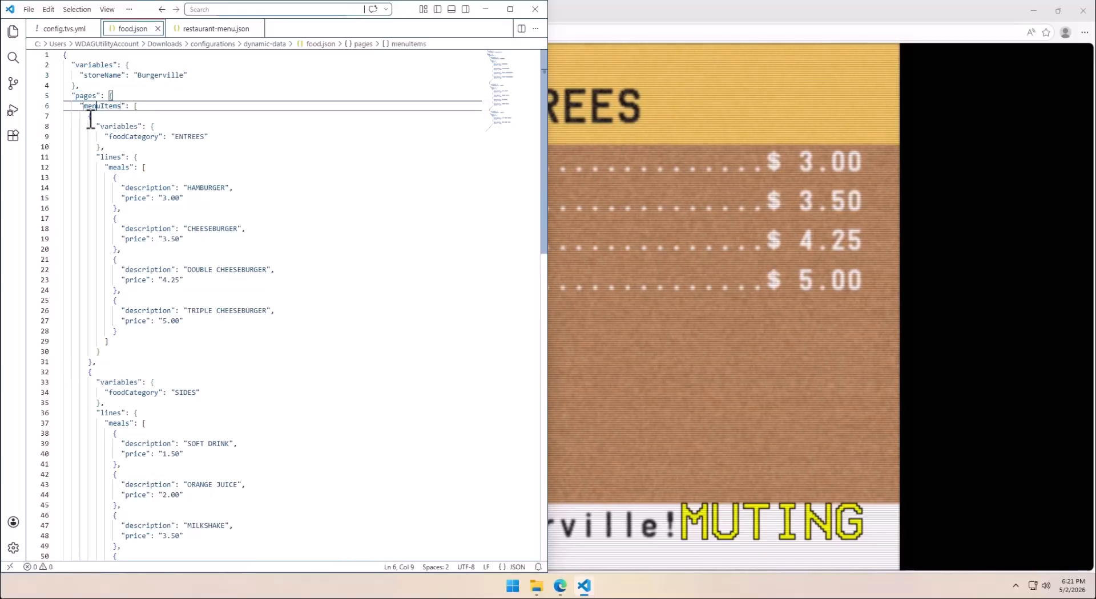
Review the complete ENTREES page object under menuItems, checking its page-level variables, lines and meals keys
left_click_drag(89, 116, 121, 367)
left_click(122, 367)
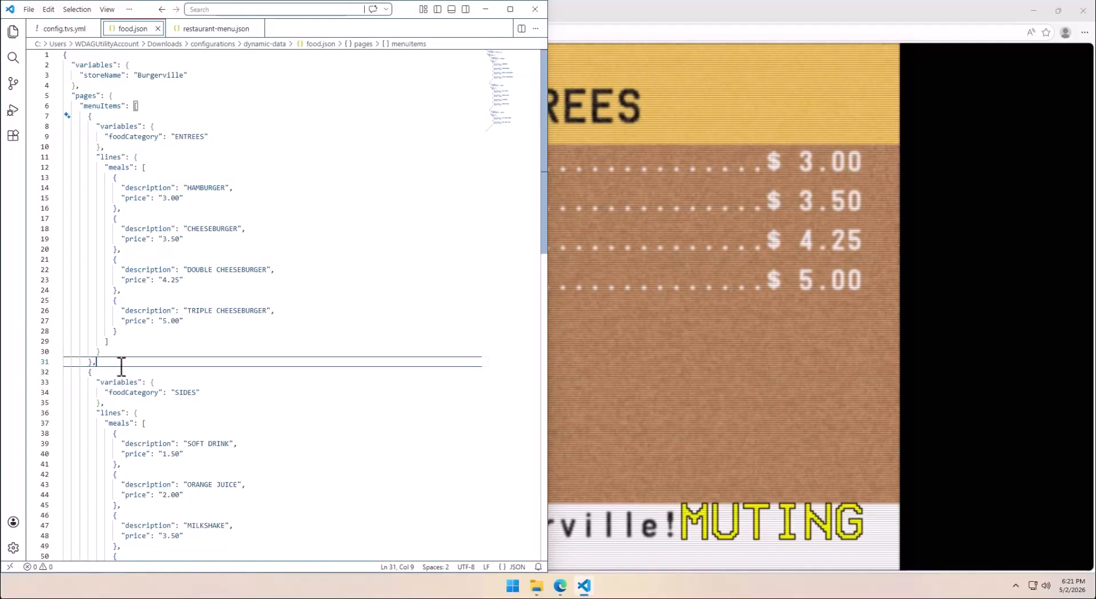
double_click(132, 127)
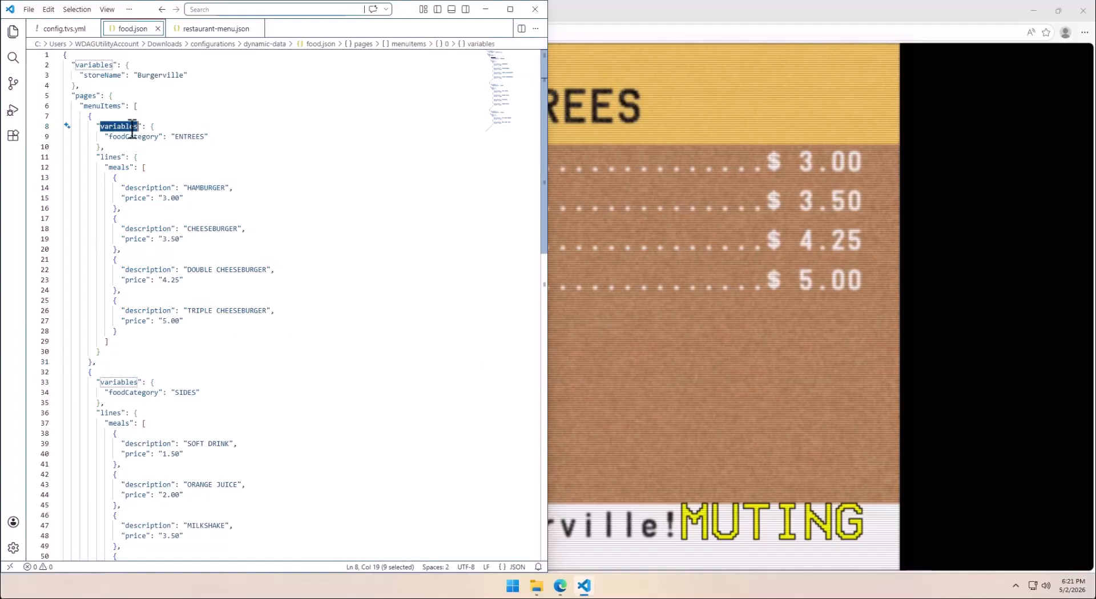
left_click(112, 159)
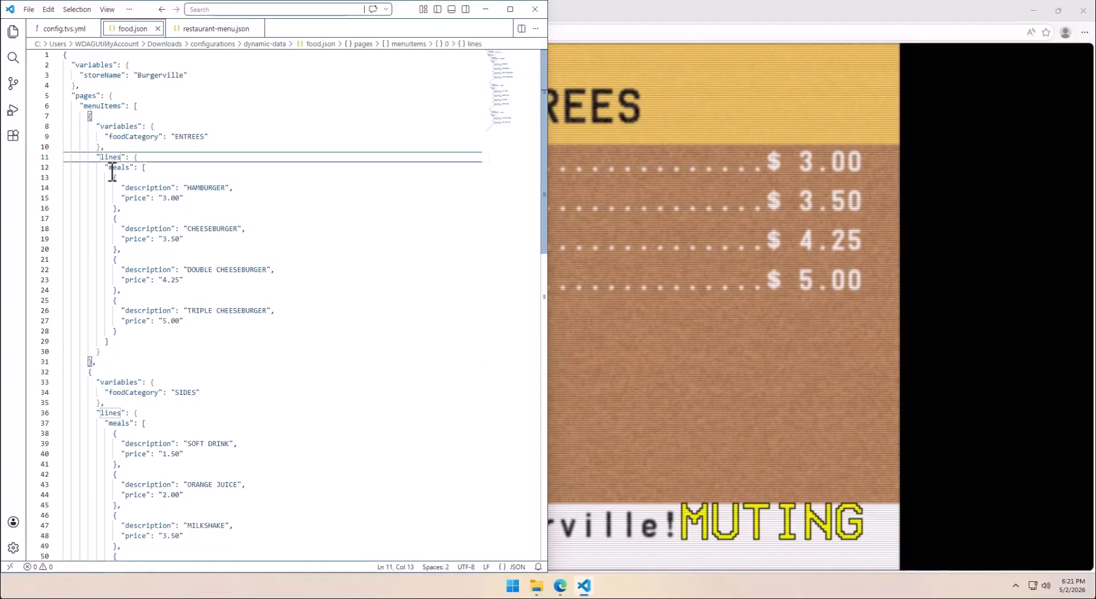
left_click(112, 167)
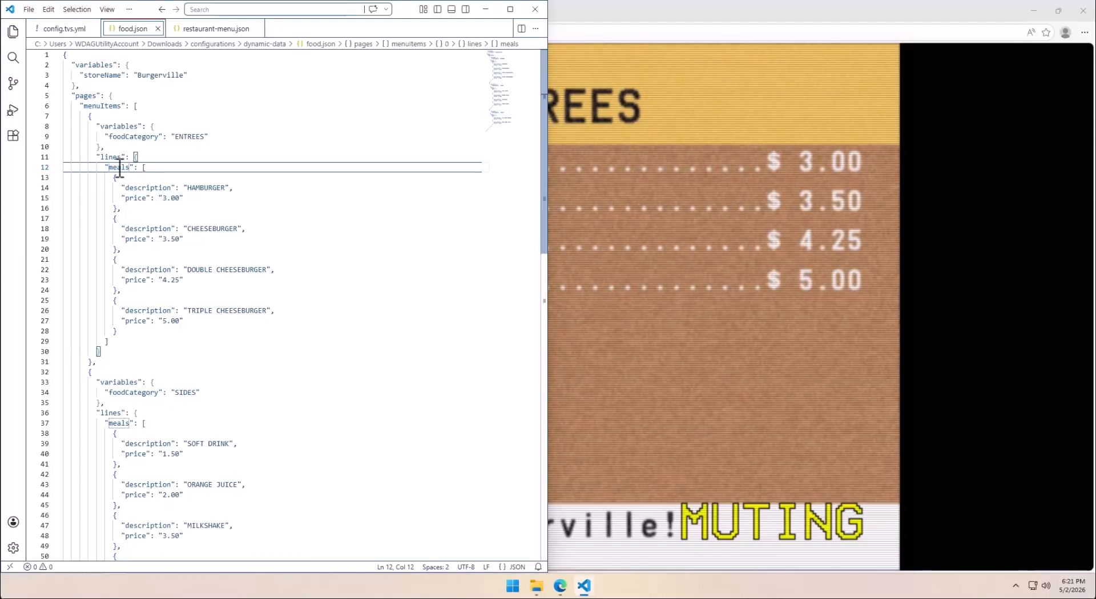